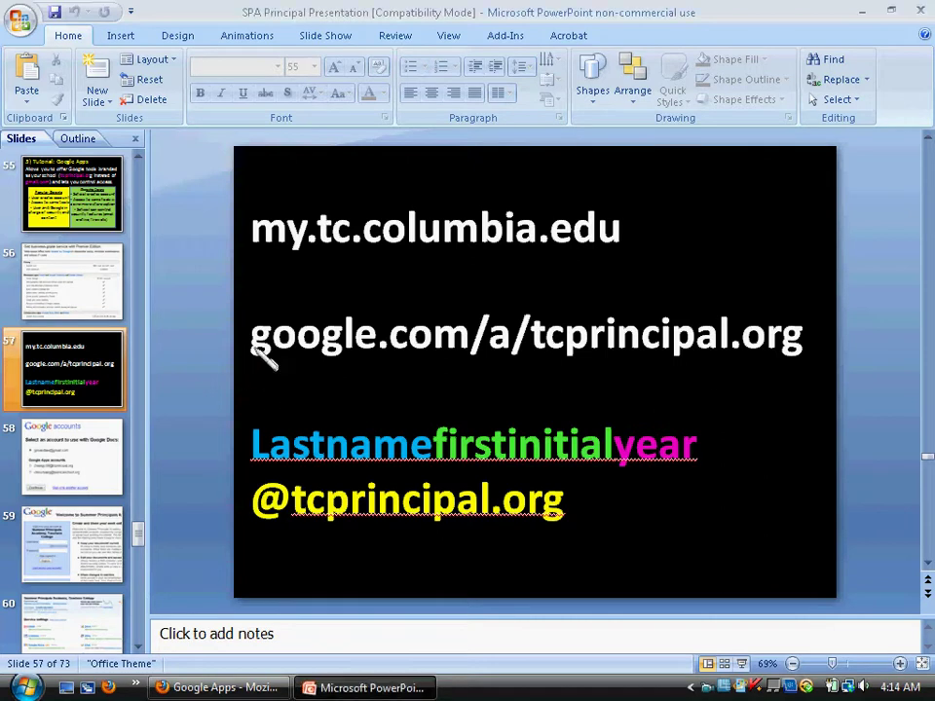
- Switch from PowerPoint to the Google Apps sign-in page for tcprincipal.org in Firefox
key("alt+Tab")
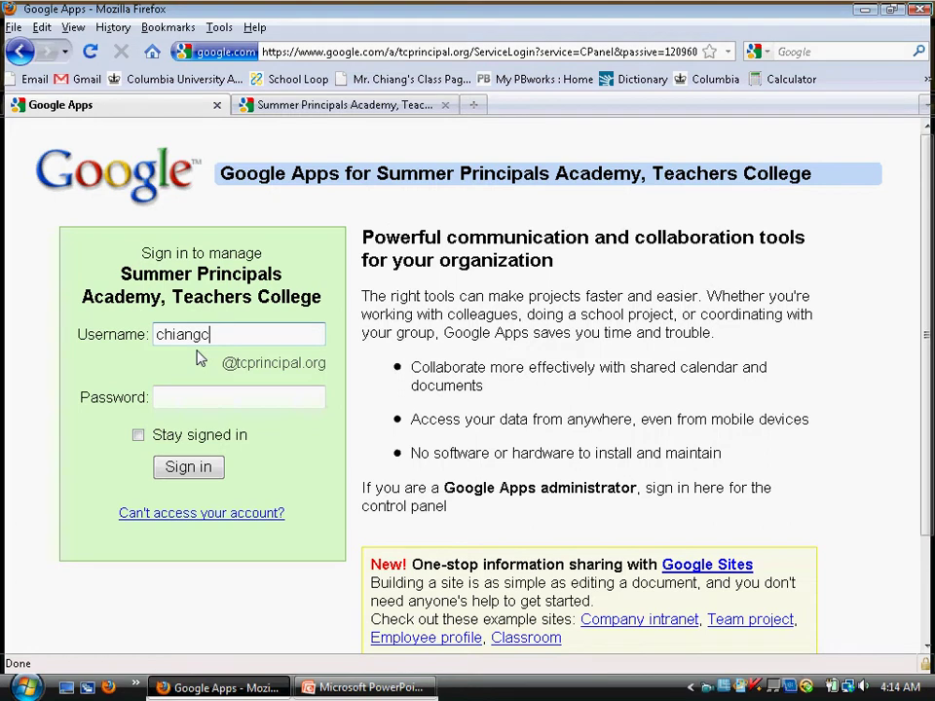
- Sign in to the tcprincipal.org control panel with the school username and password, then scroll to Service settings
key("Tab")
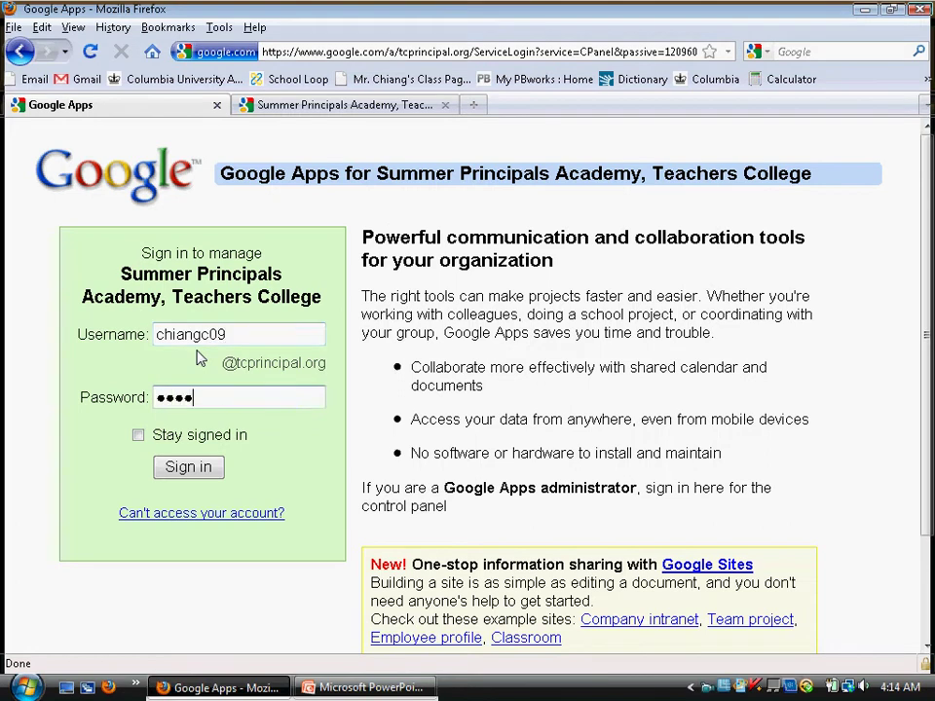
key("Return")
scroll(385, 456, "down", 3)
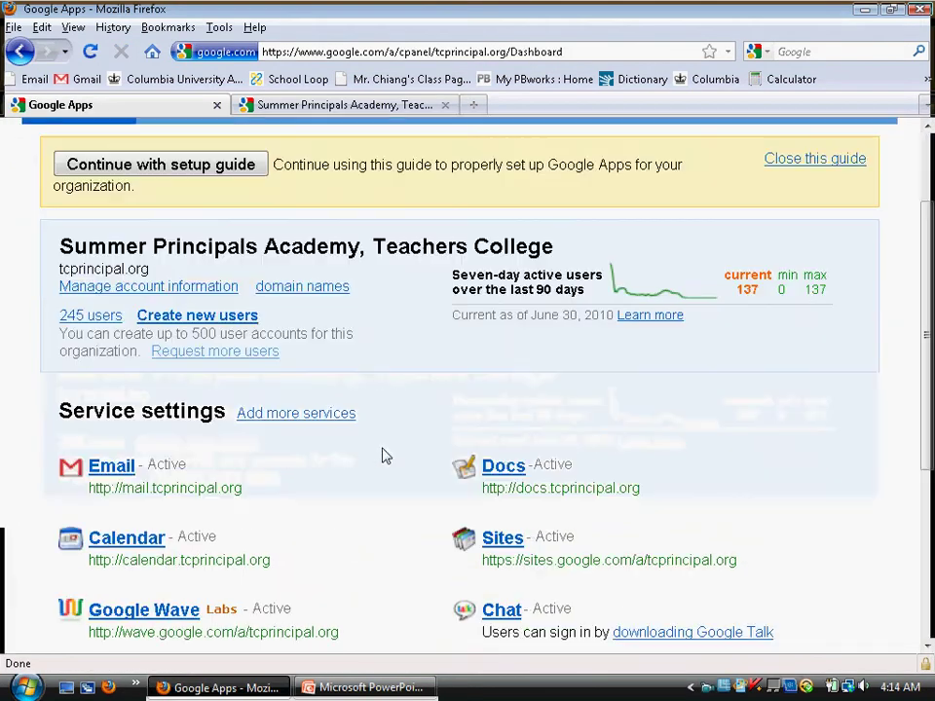
scroll(385, 456, "down", 2)
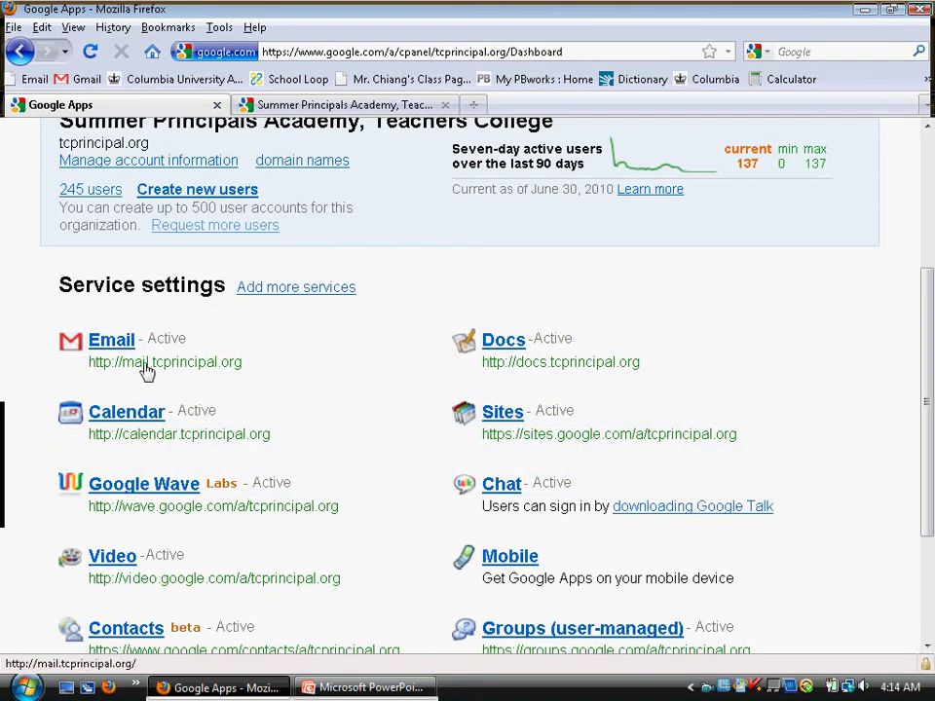
- Open the school's Gmail mailbox and zoom in on the mail page
left_click(127, 375)
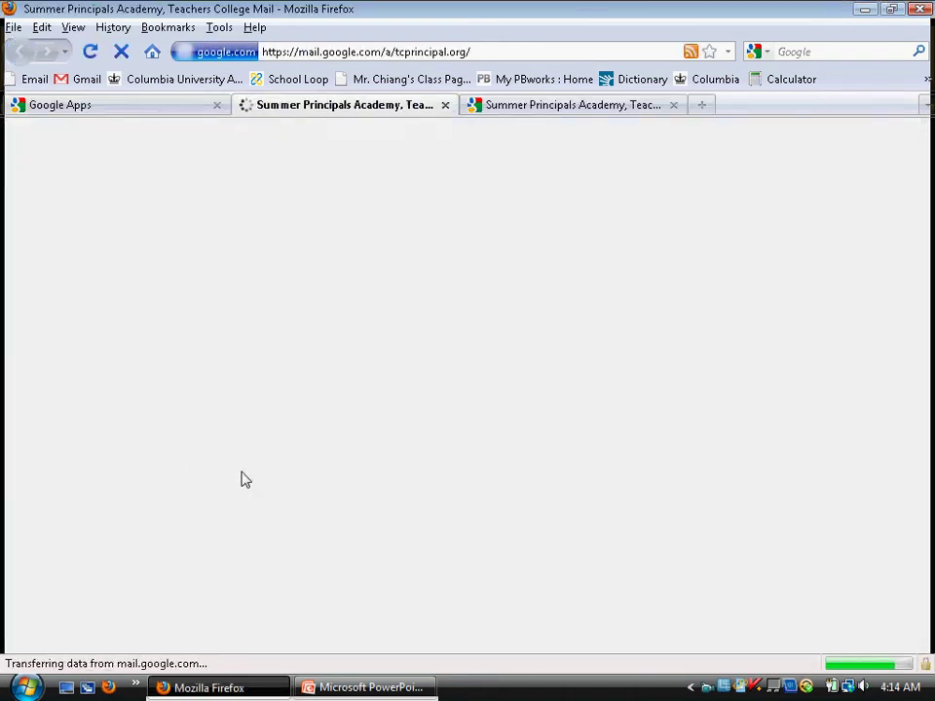
scroll(633, 400, "down", 3)
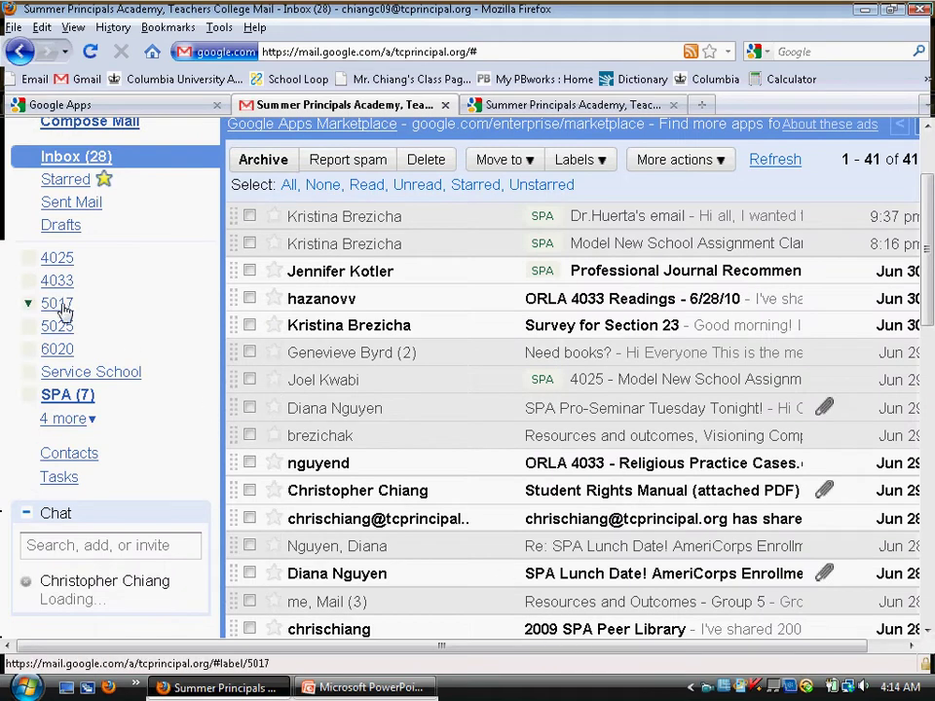
scroll(69, 317, "up", 3)
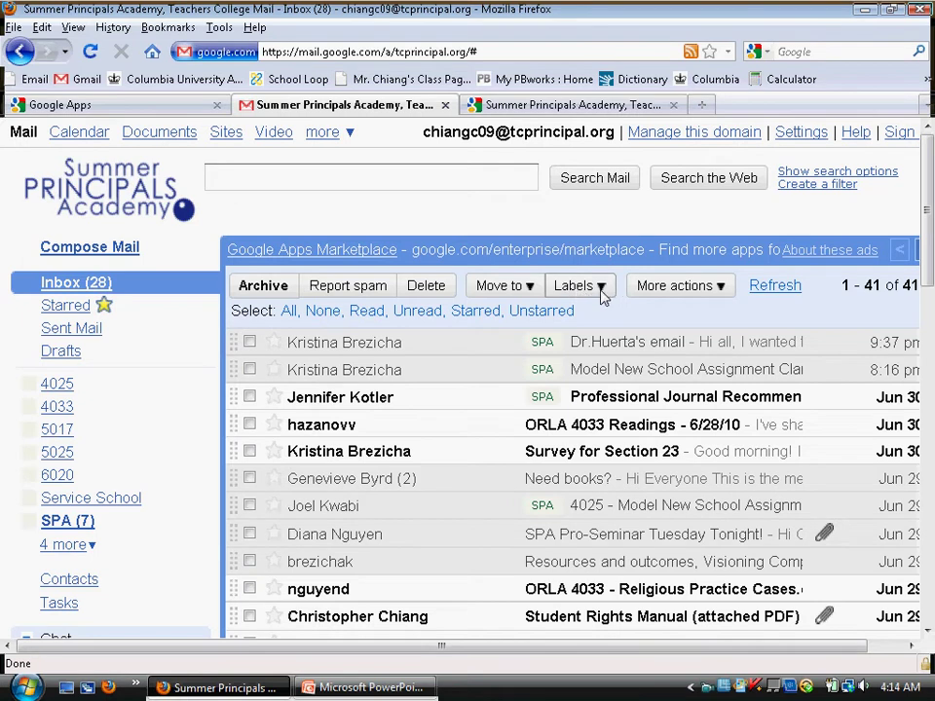
key("ctrl+plus")
- Look at Manage labels and a message's labels, then open the Resources and outcomes, Visioning Compilation conversation
left_click(669, 347)
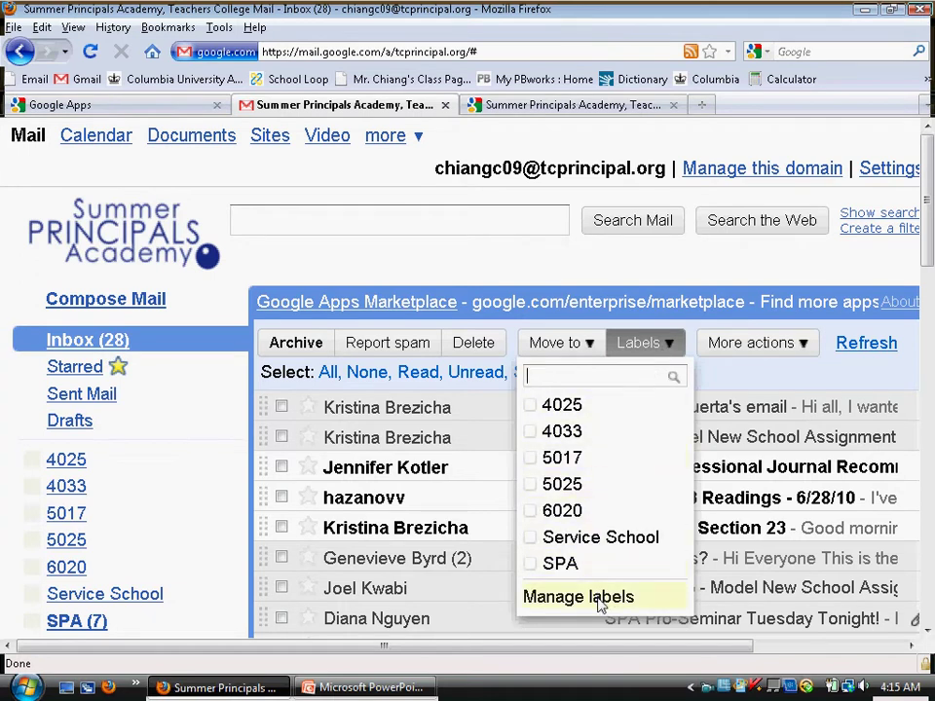
left_click(600, 606)
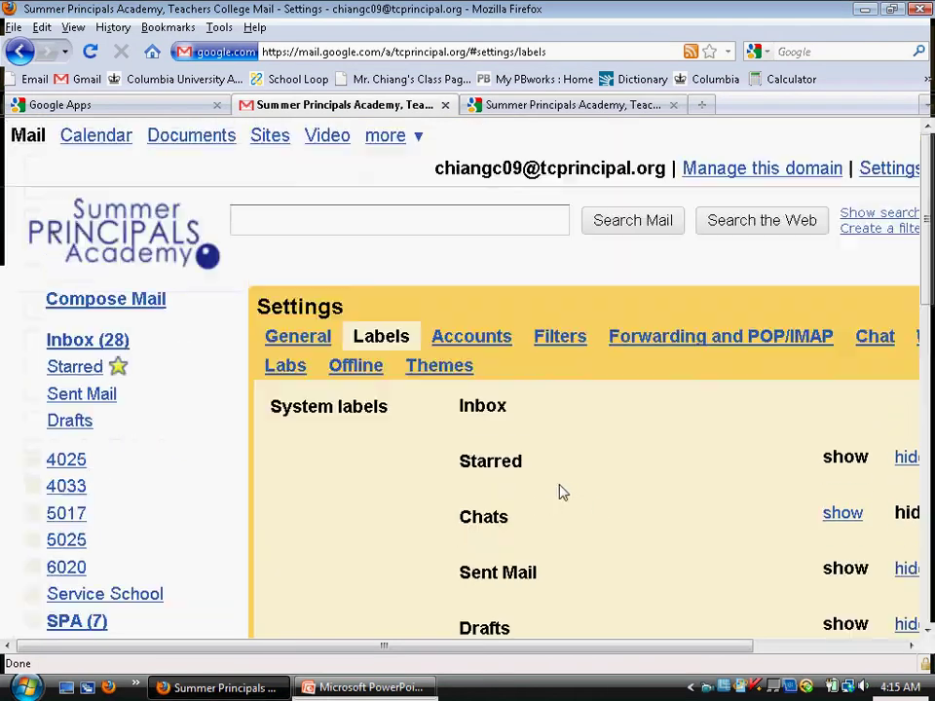
left_click(86, 340)
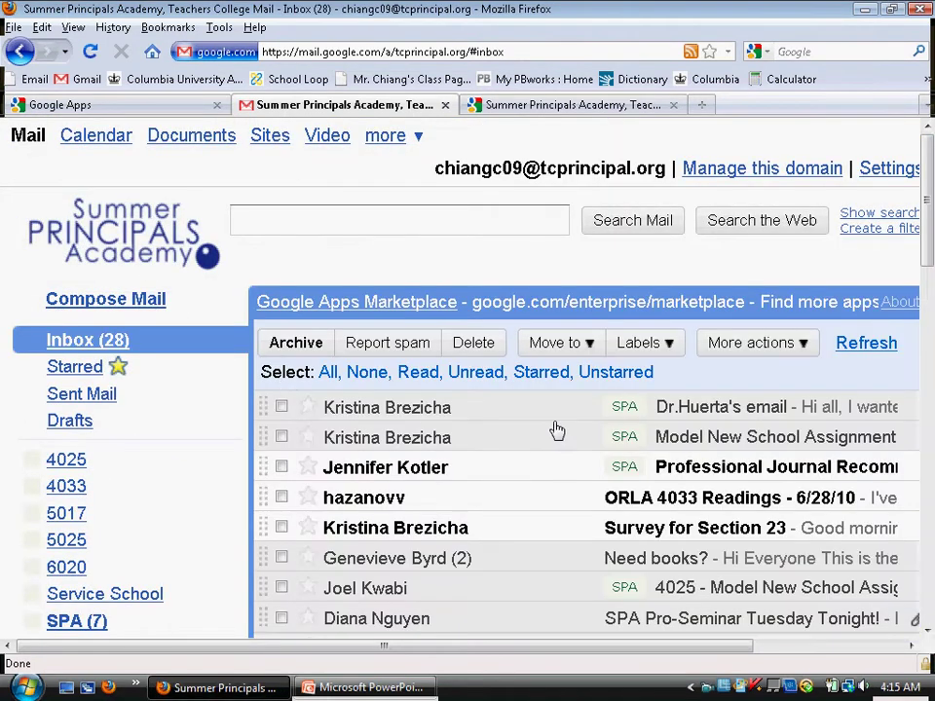
left_click(281, 408)
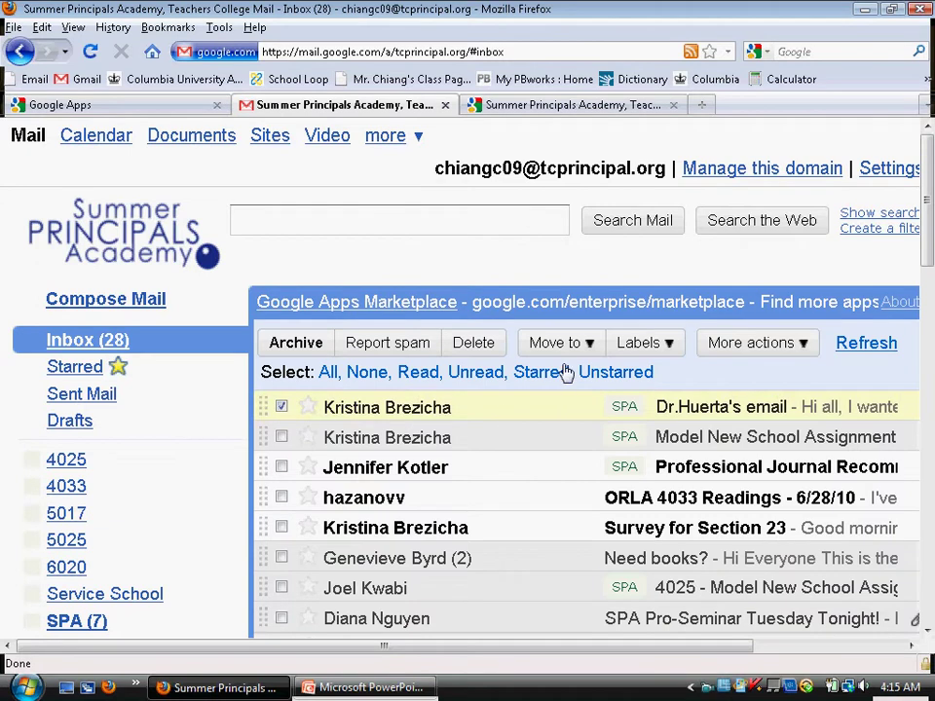
left_click(643, 343)
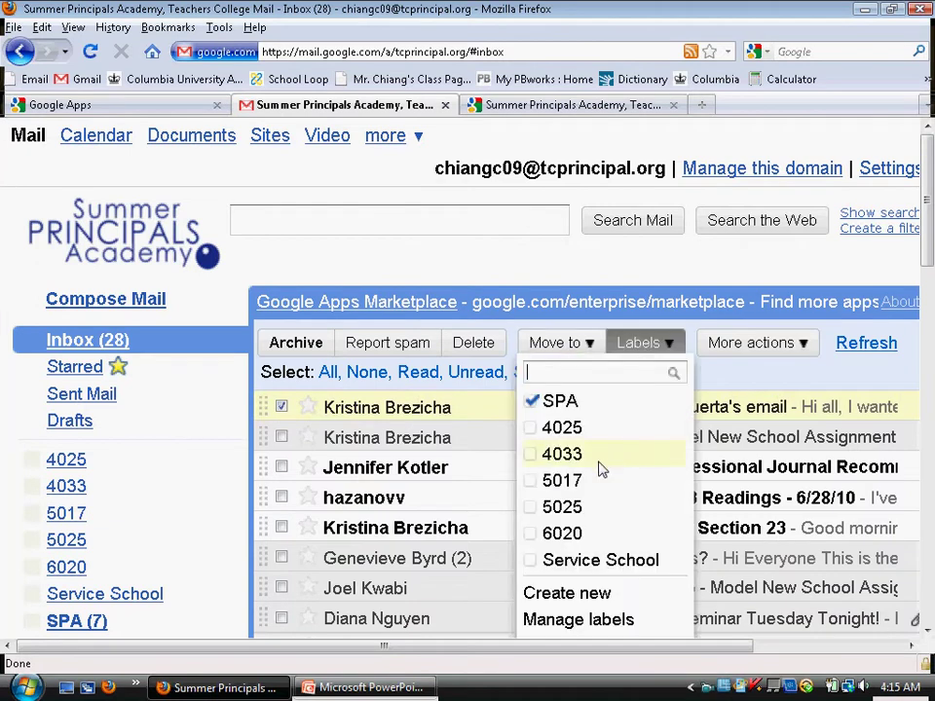
left_click(286, 409)
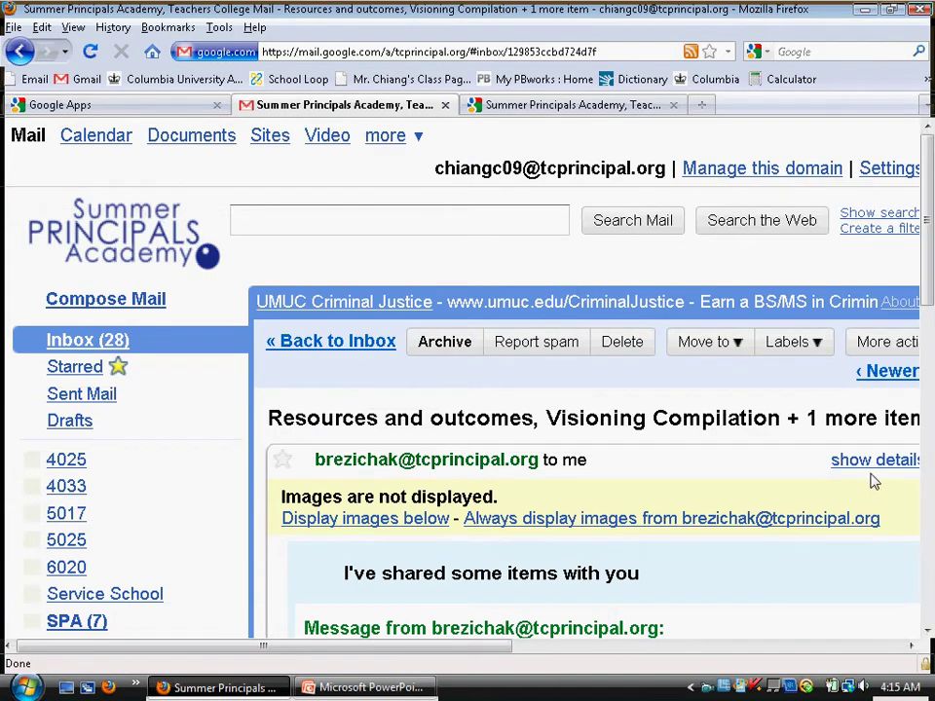
- Zoom the message page and start creating a new mail filter
left_click(888, 644)
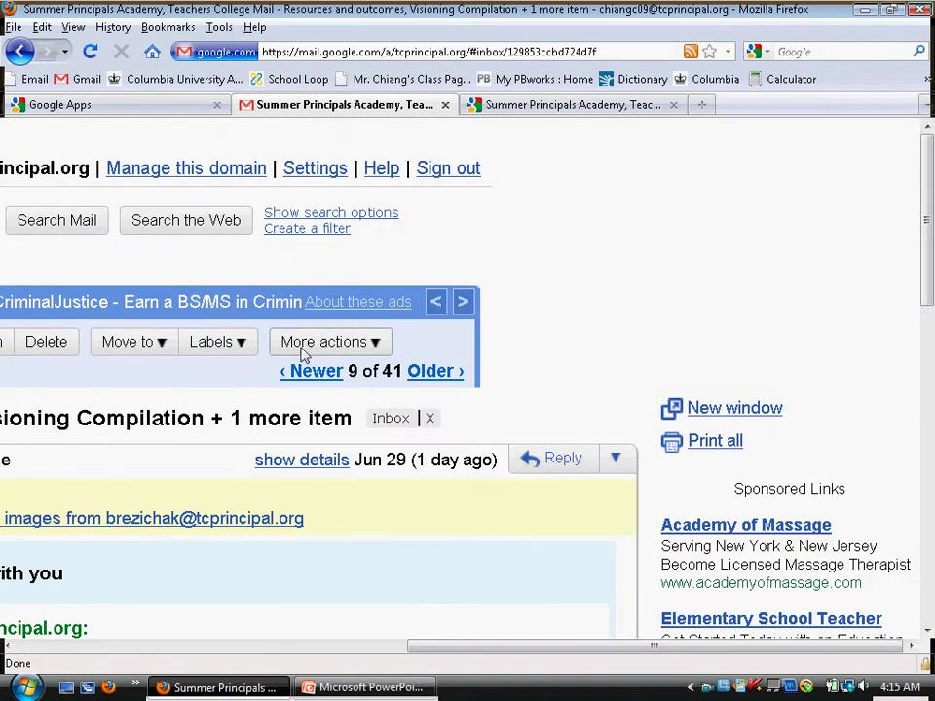
key("ctrl+plus")
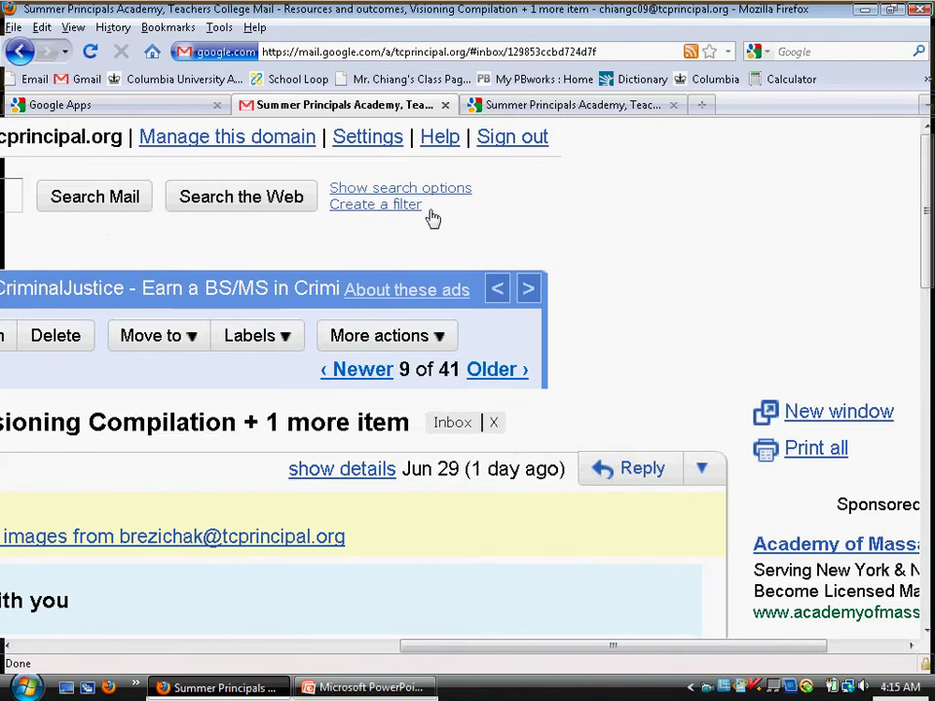
key("ctrl+plus")
left_click(443, 219)
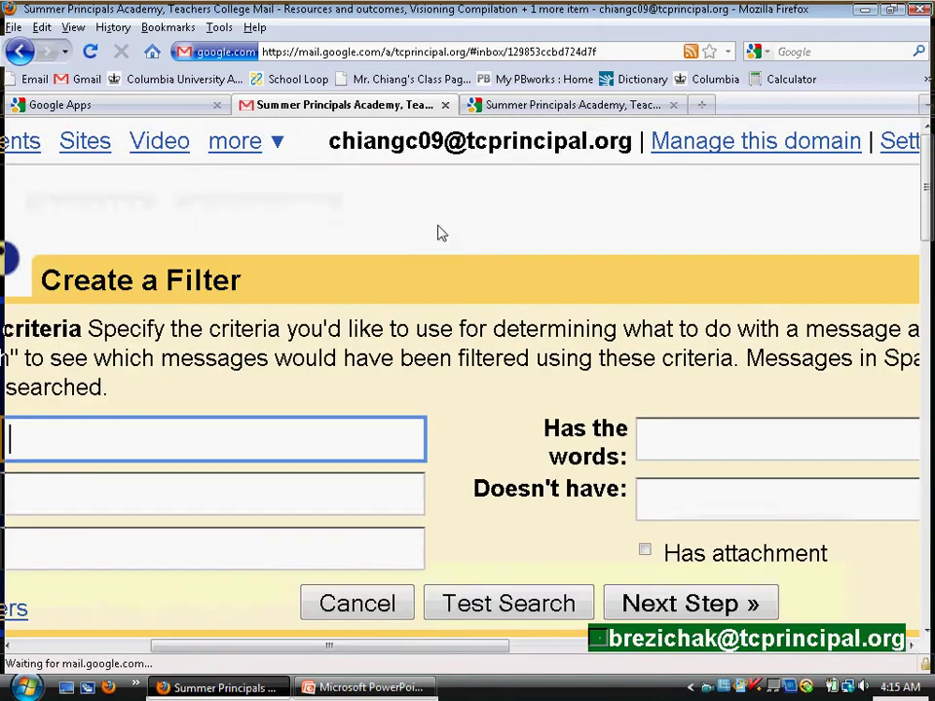
left_click_drag(476, 648, 597, 647)
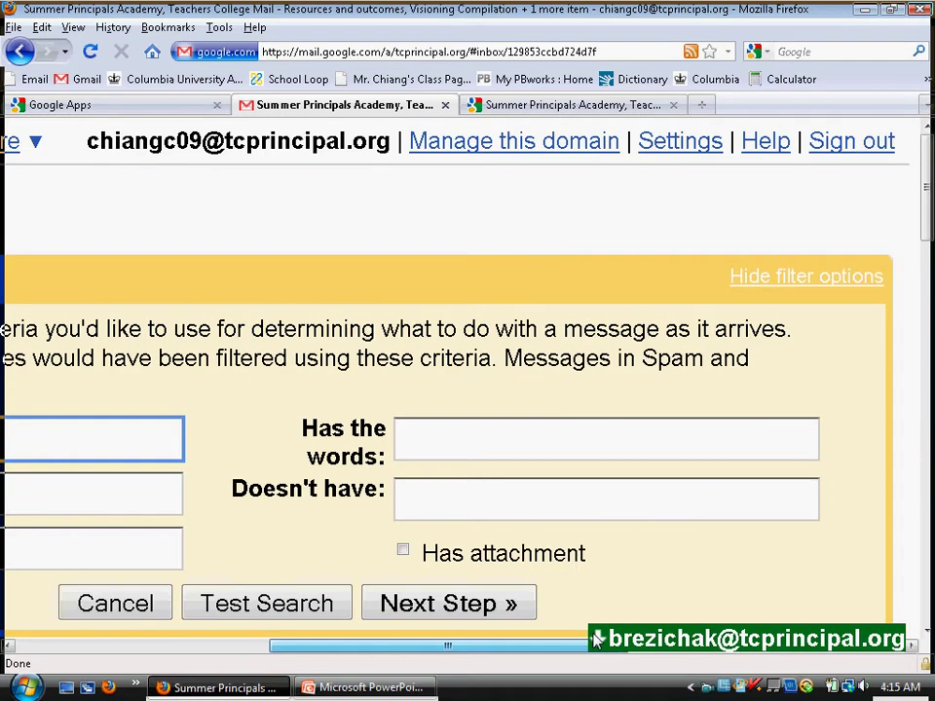
key("ctrl+minus")
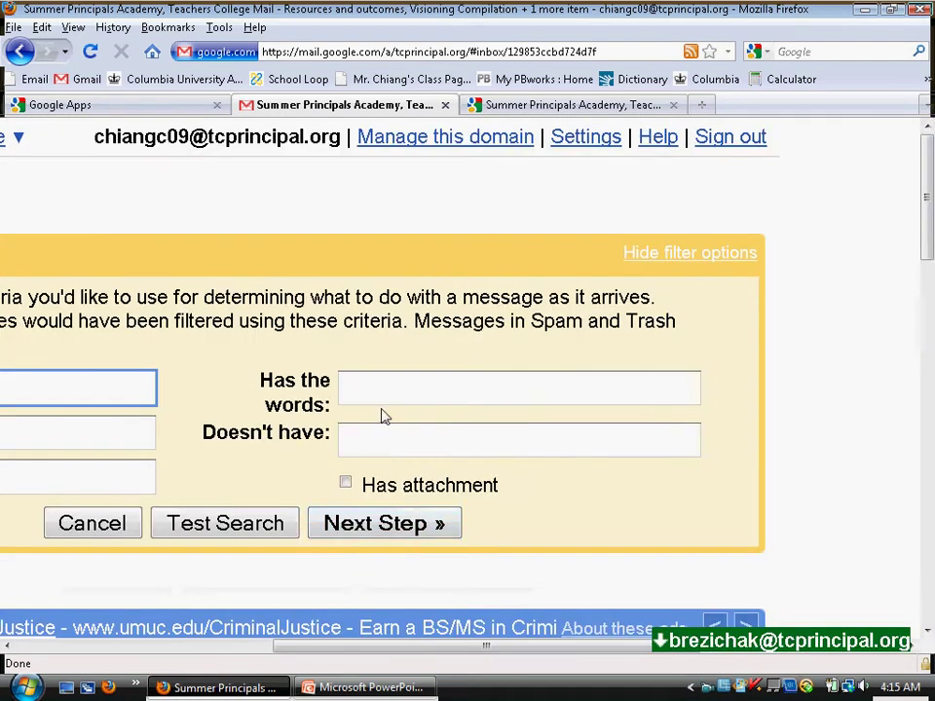
- Make the filter match 4001 and tick Apply the label, without choosing a label
left_click(384, 402)
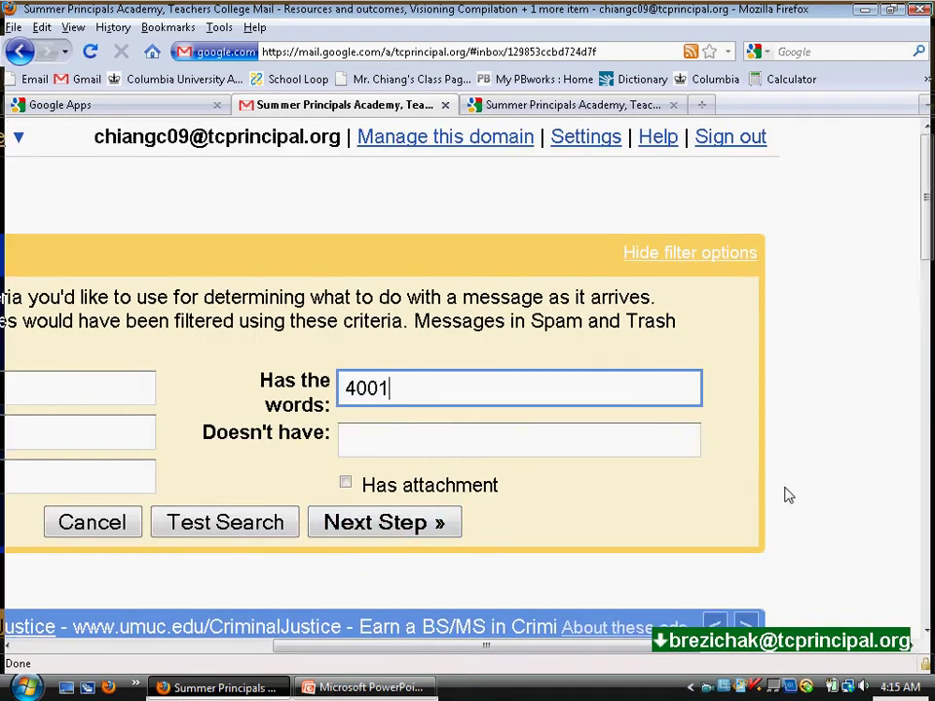
left_click(356, 524)
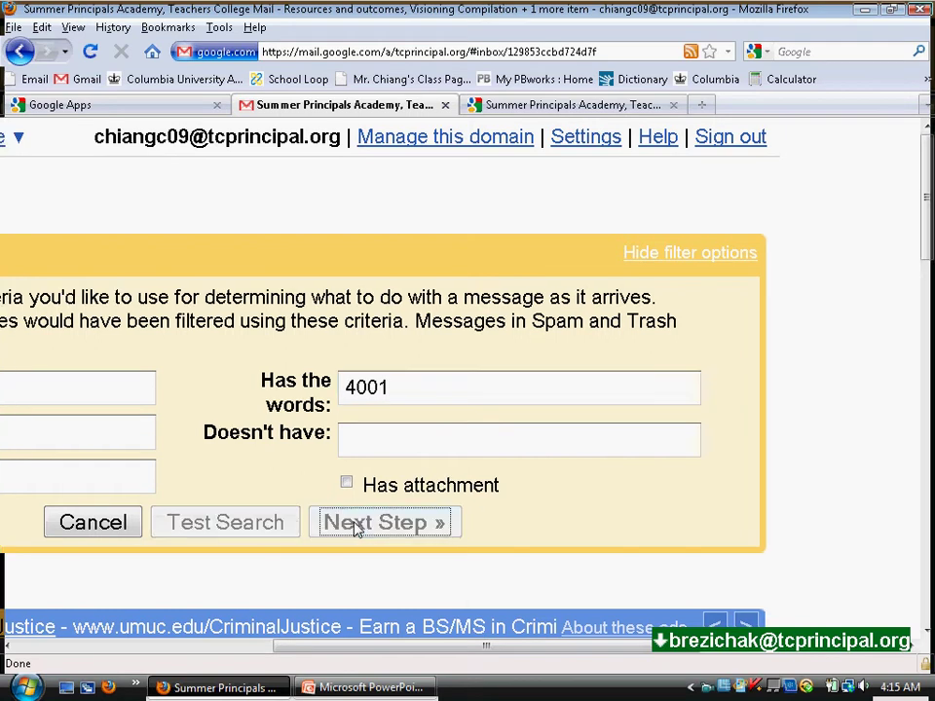
scroll(195, 594, "down", 4)
left_click_drag(283, 649, 197, 650)
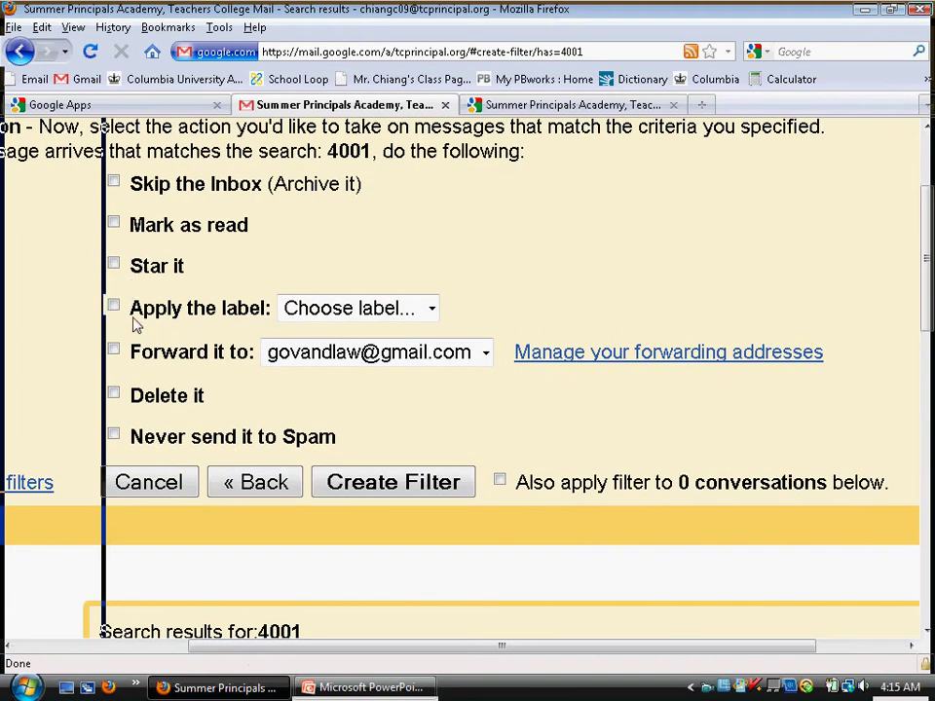
left_click(284, 312)
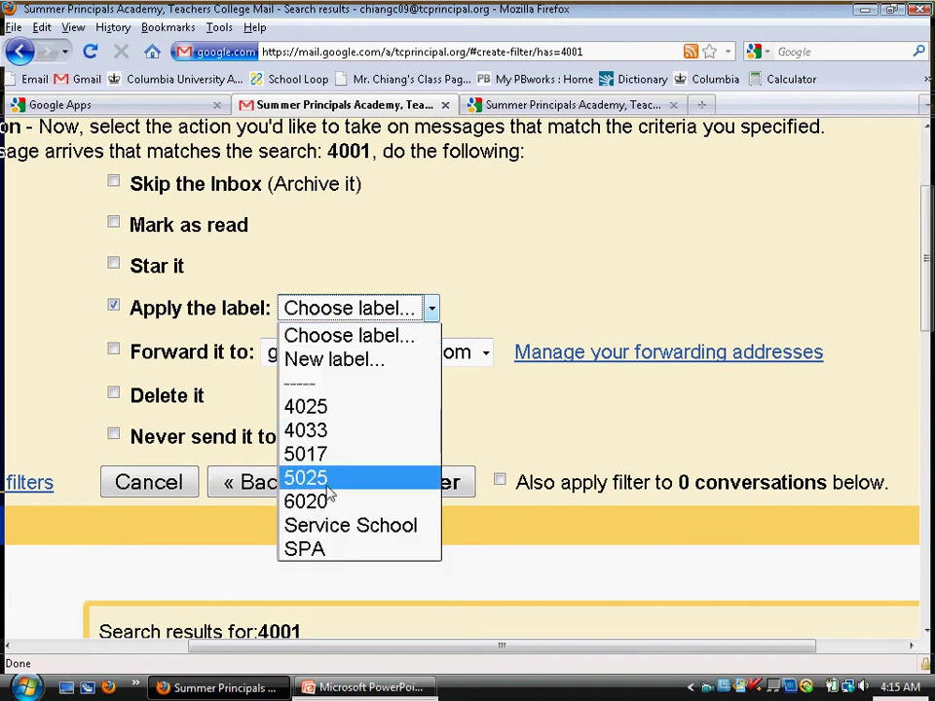
left_click(481, 251)
left_click_drag(928, 332, 929, 279)
right_click(728, 180)
left_click(624, 192)
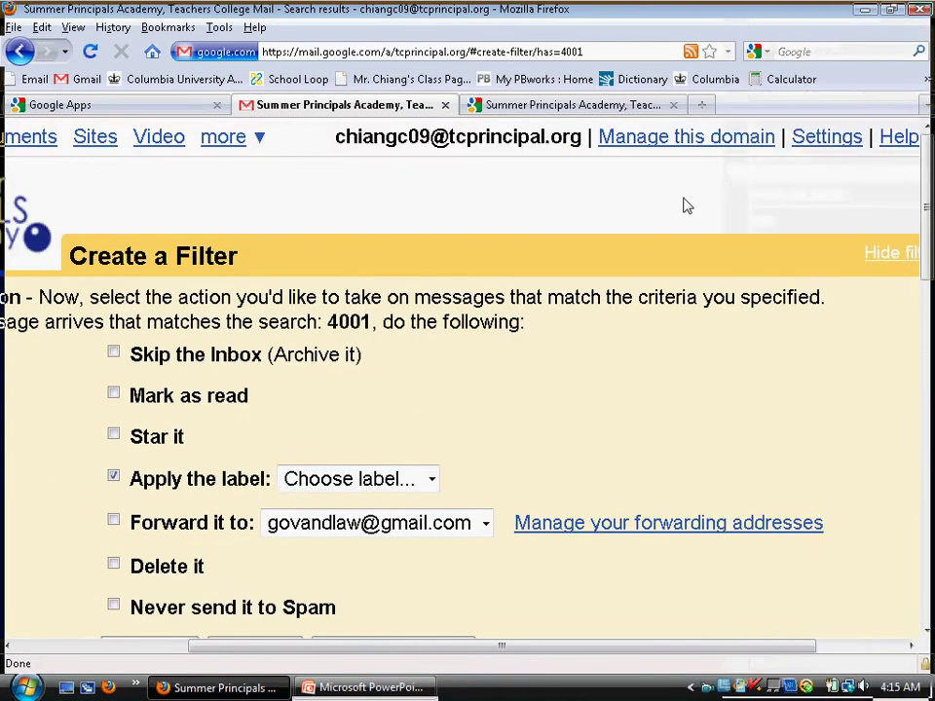
- Review Gmail's Forwarding and POP/IMAP settings, then return to the Google Apps dashboard
left_click(819, 141)
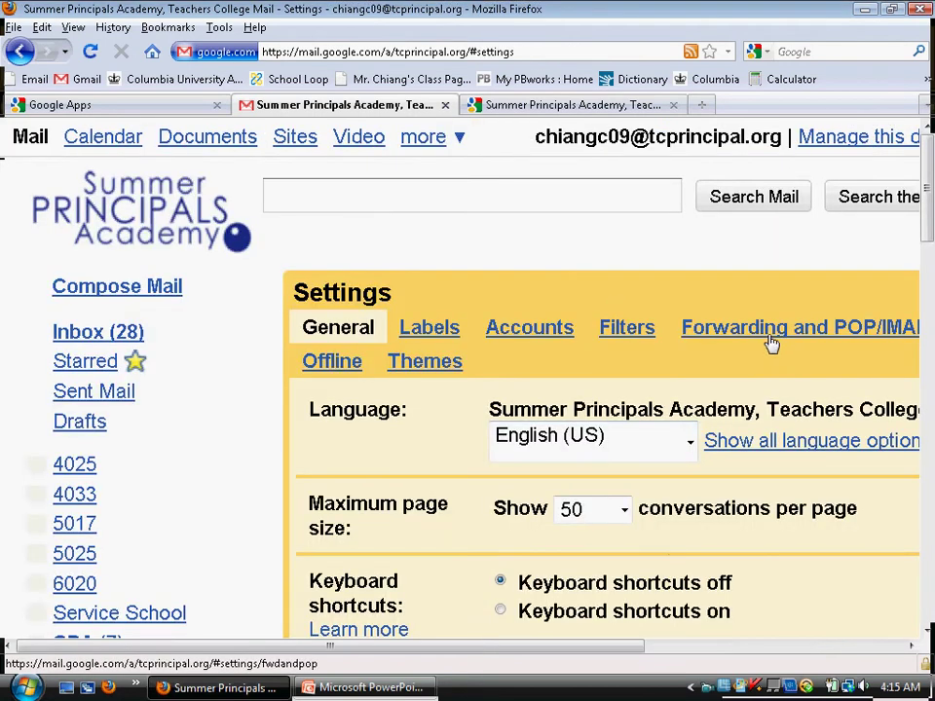
left_click(770, 340)
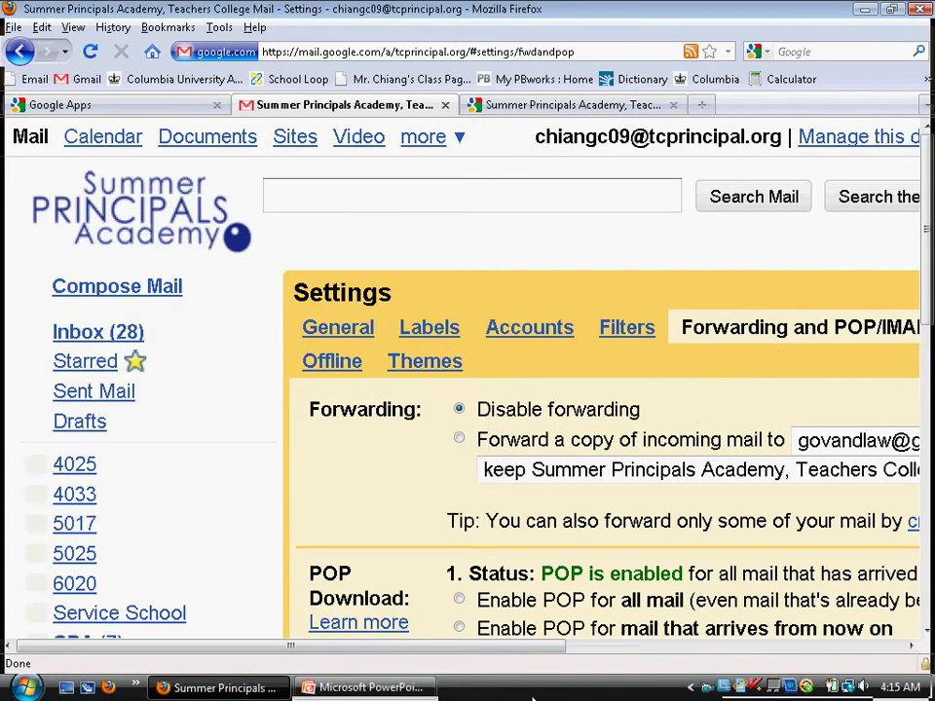
left_click_drag(511, 647, 721, 629)
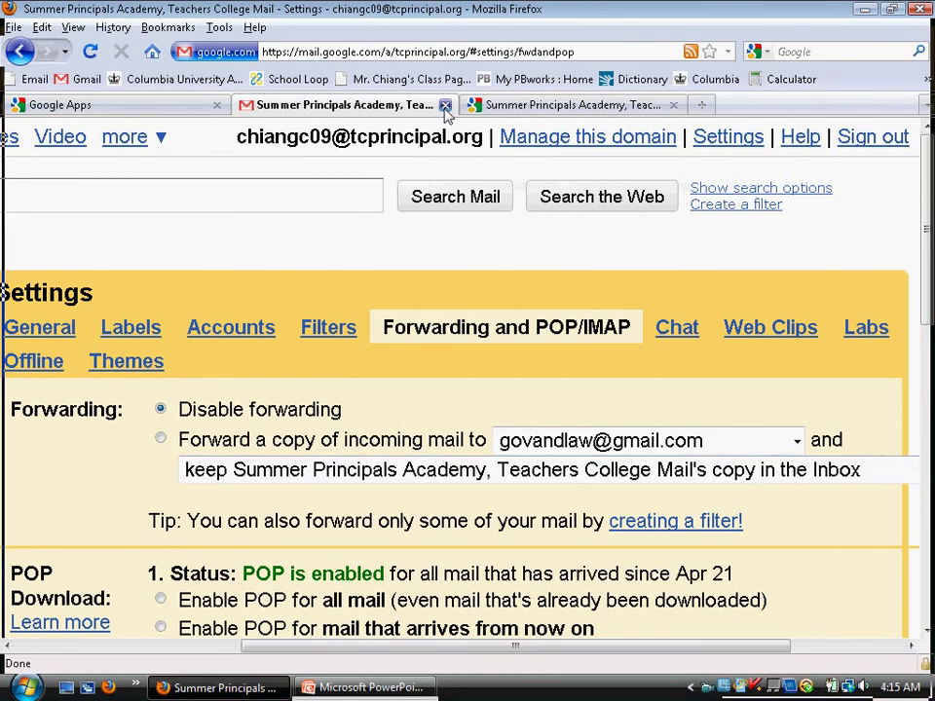
left_click(73, 105)
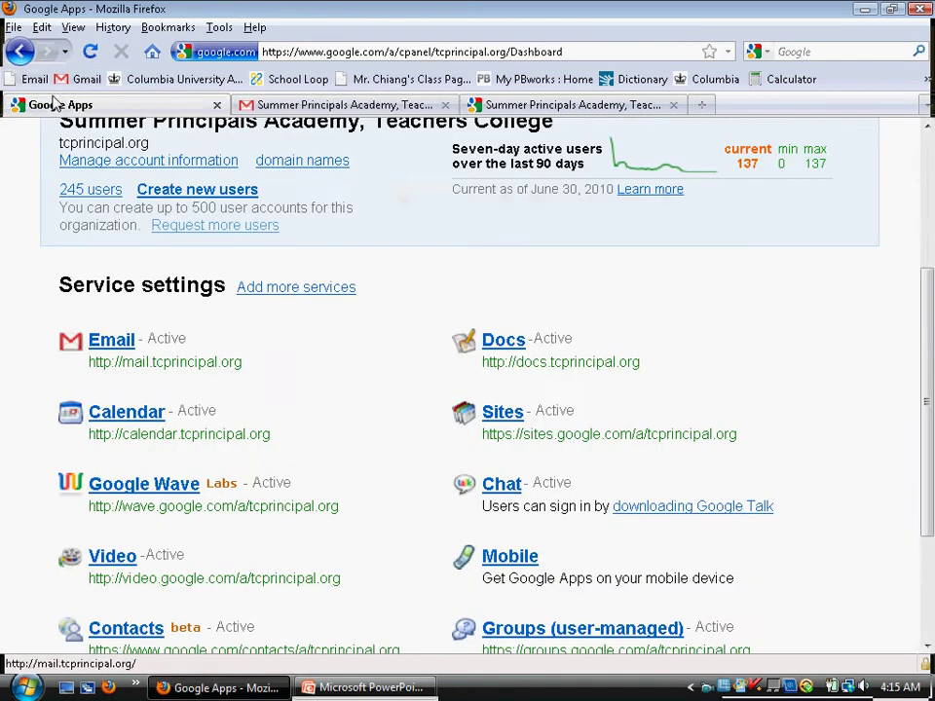
- Enter Google Docs with the school tcprincipal.org account and create a new blank document
left_click(556, 364)
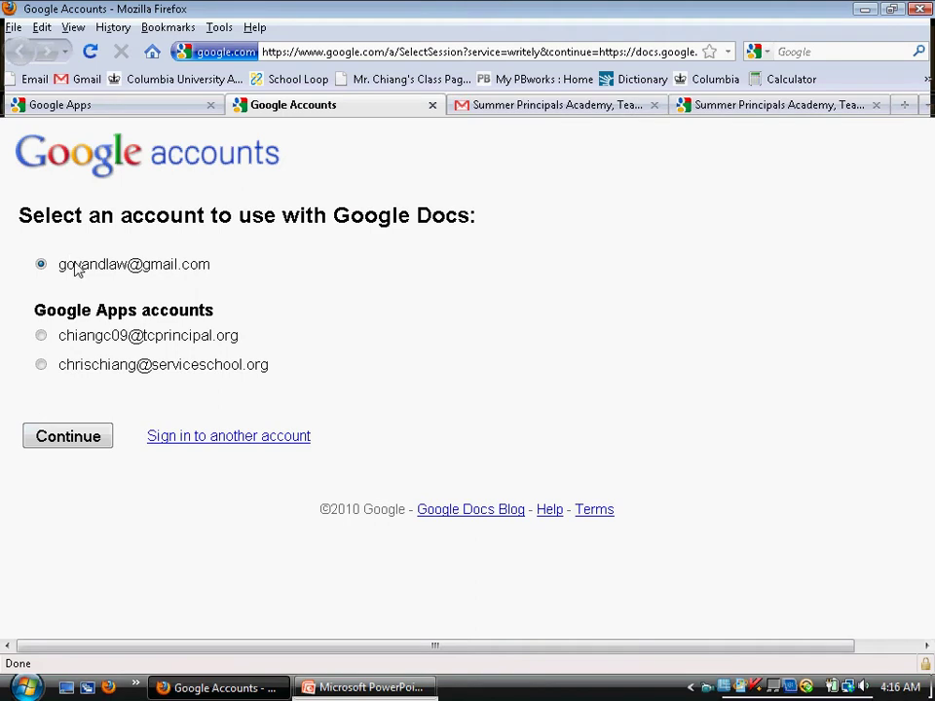
left_click_drag(61, 335, 219, 328)
left_click_drag(99, 270, 227, 282)
left_click_drag(115, 337, 201, 337)
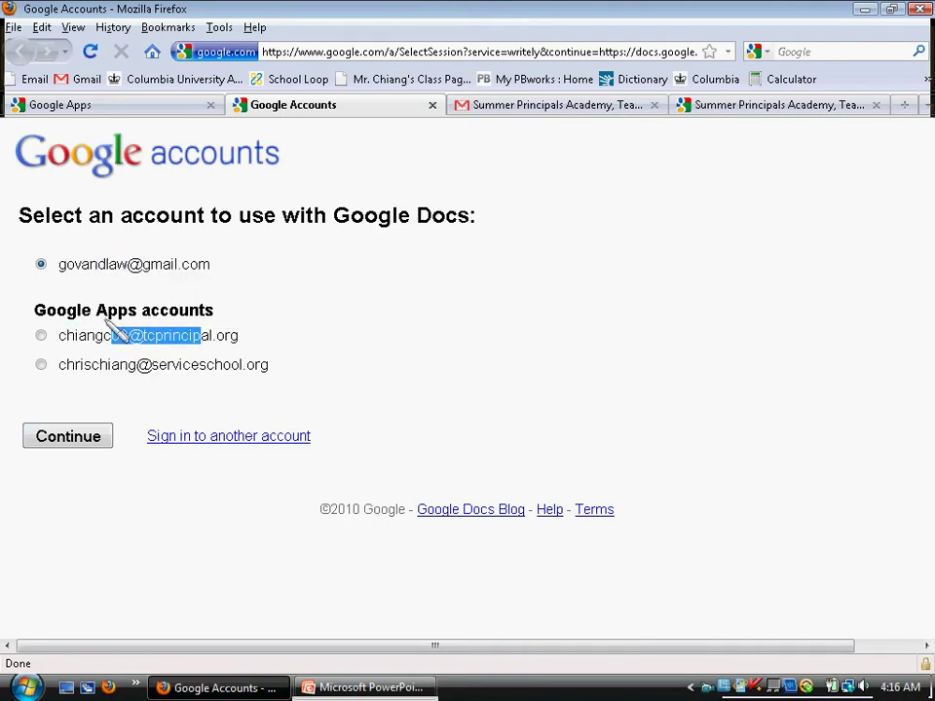
left_click(41, 335)
left_click(70, 440)
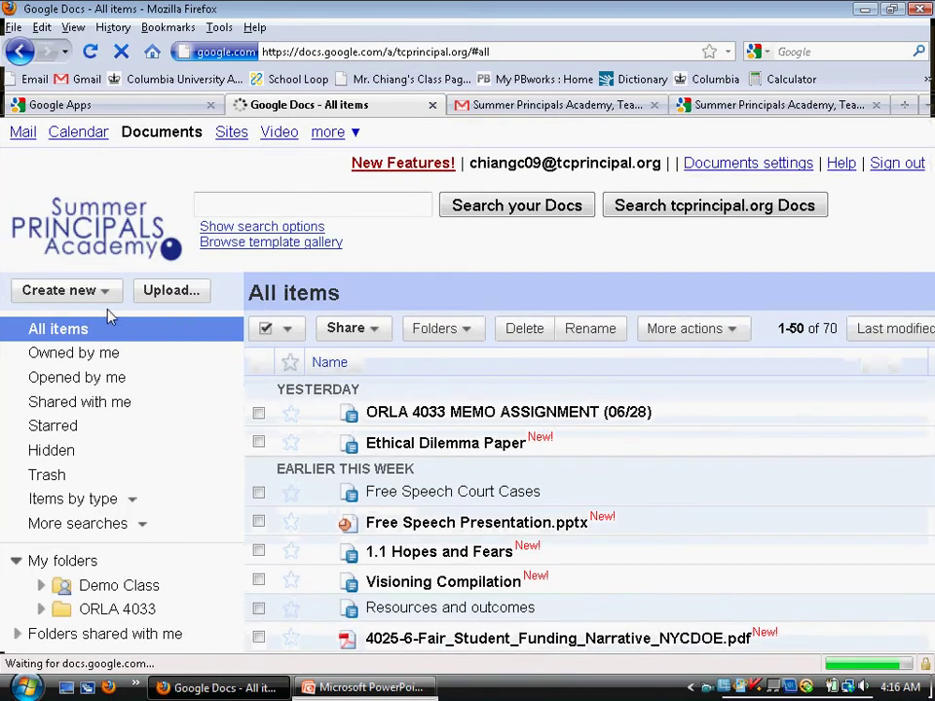
left_click(97, 298)
left_click(93, 325)
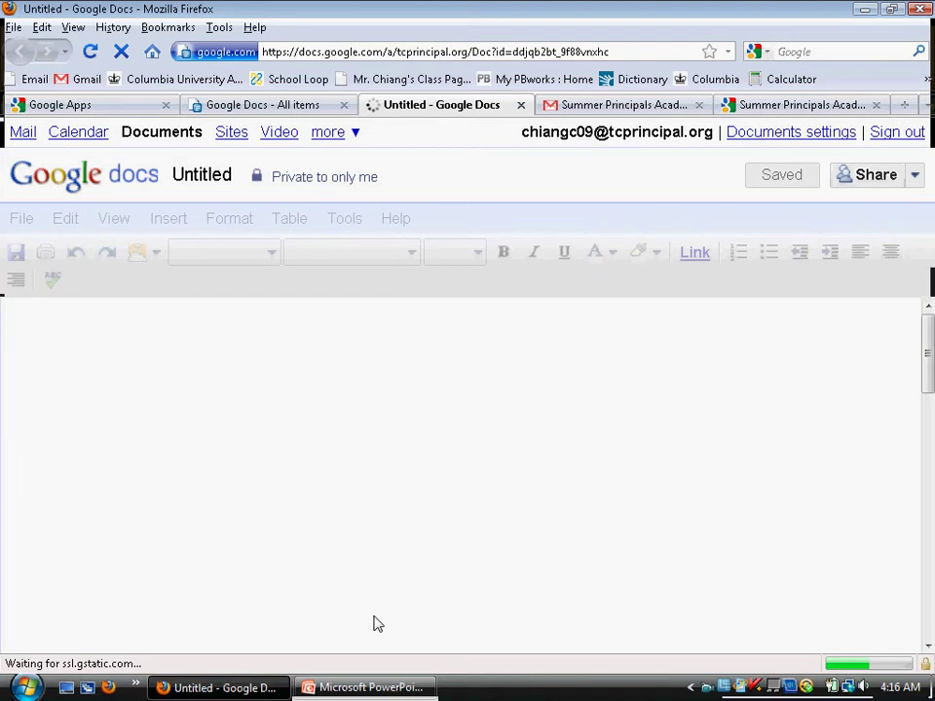
left_click(915, 176)
left_click(870, 211)
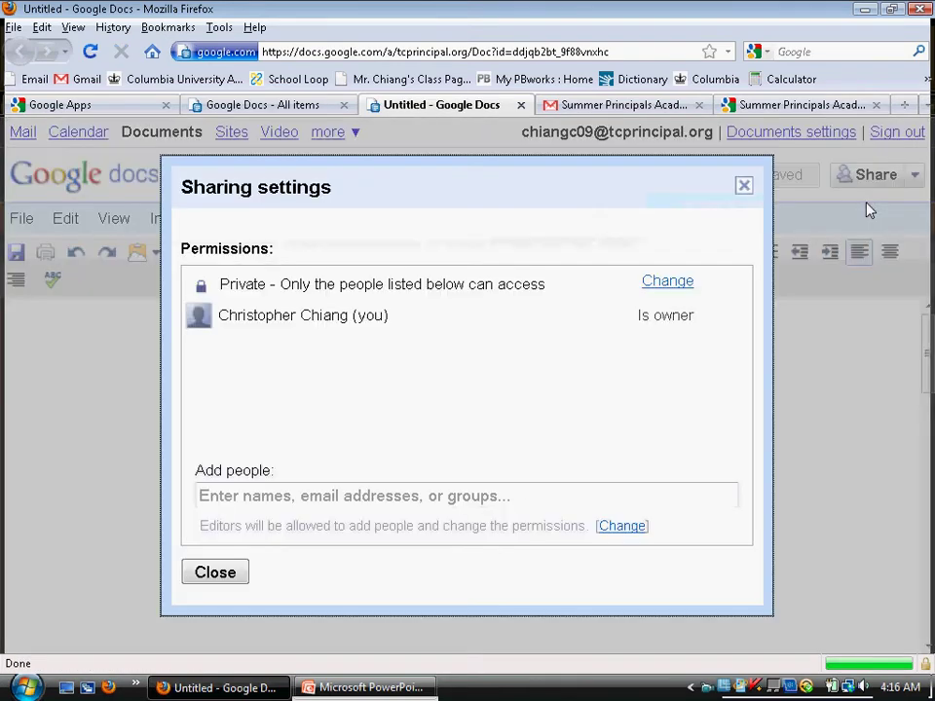
left_click(278, 492)
type("c")
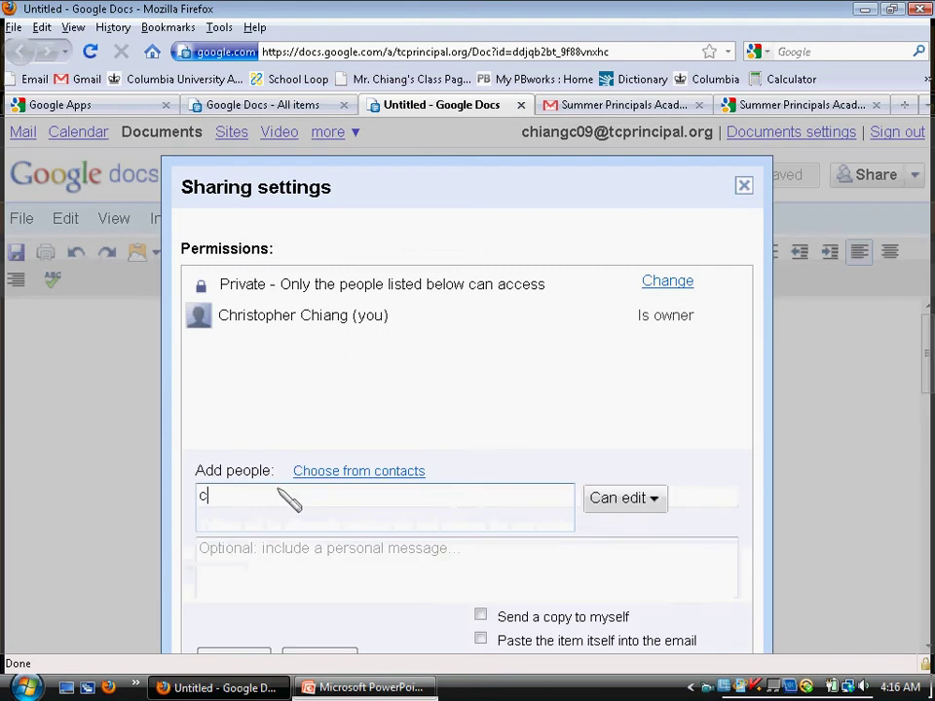
type("raig")
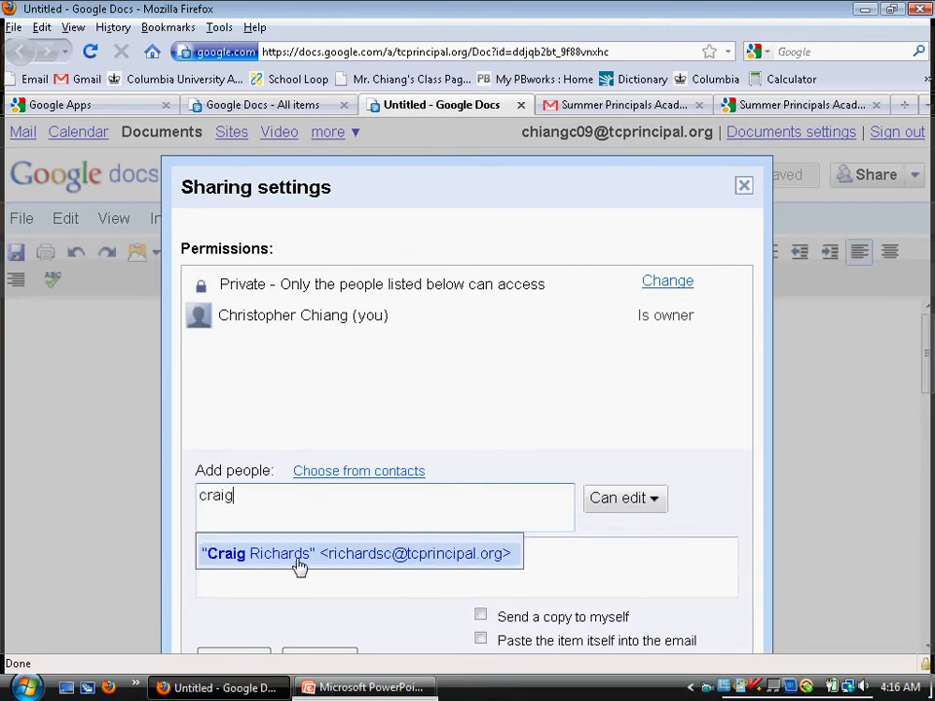
left_click(297, 555)
left_click(650, 502)
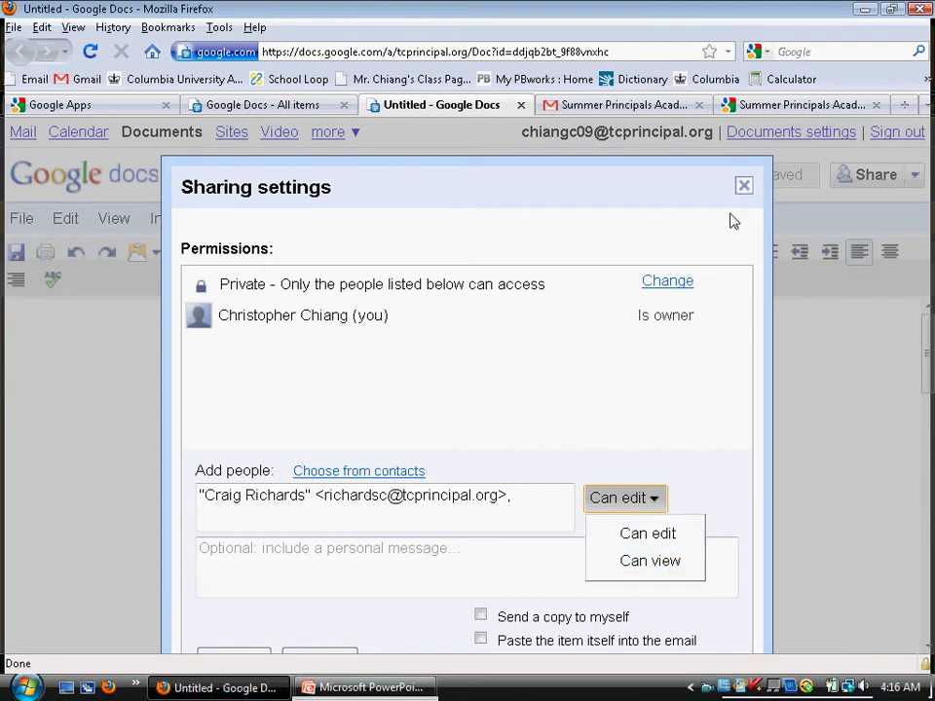
left_click(743, 186)
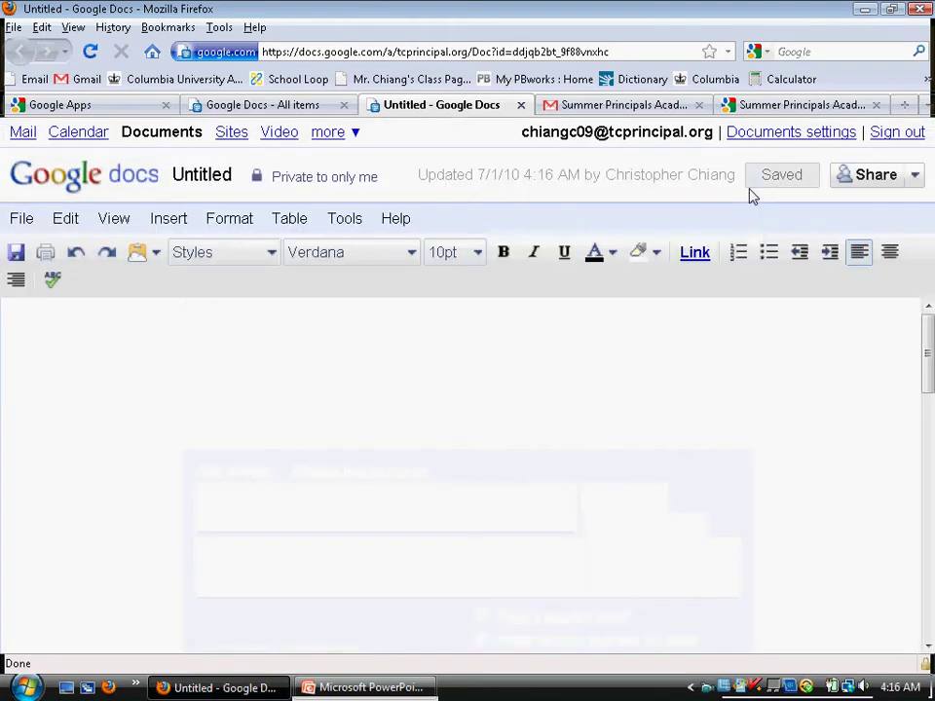
- Go back to the documents list and bring up the Upload Files page, zoomed in
left_click(64, 170)
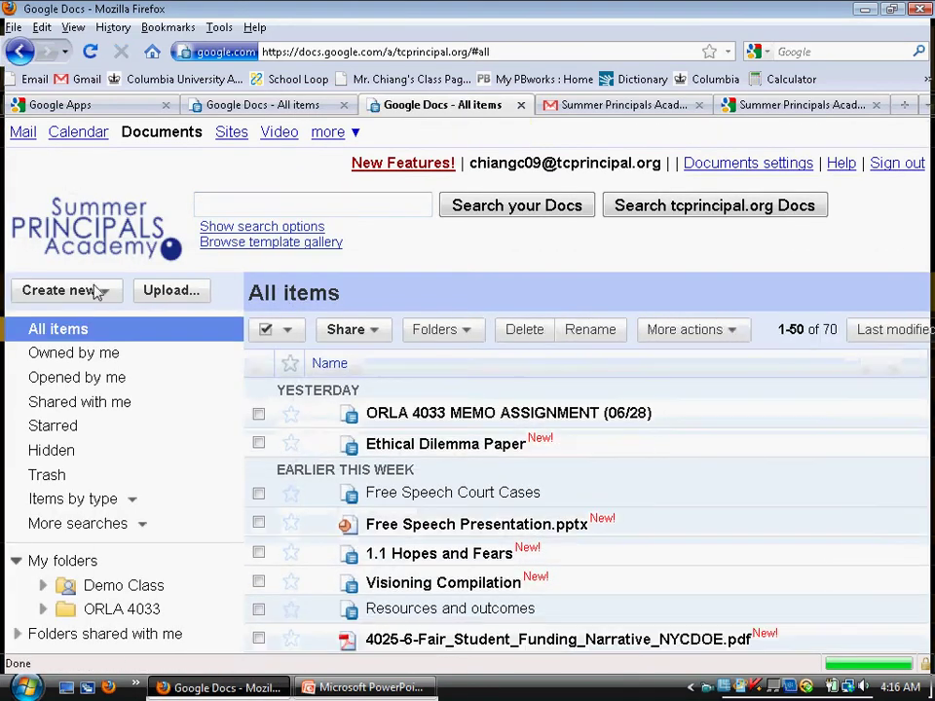
left_click(164, 296)
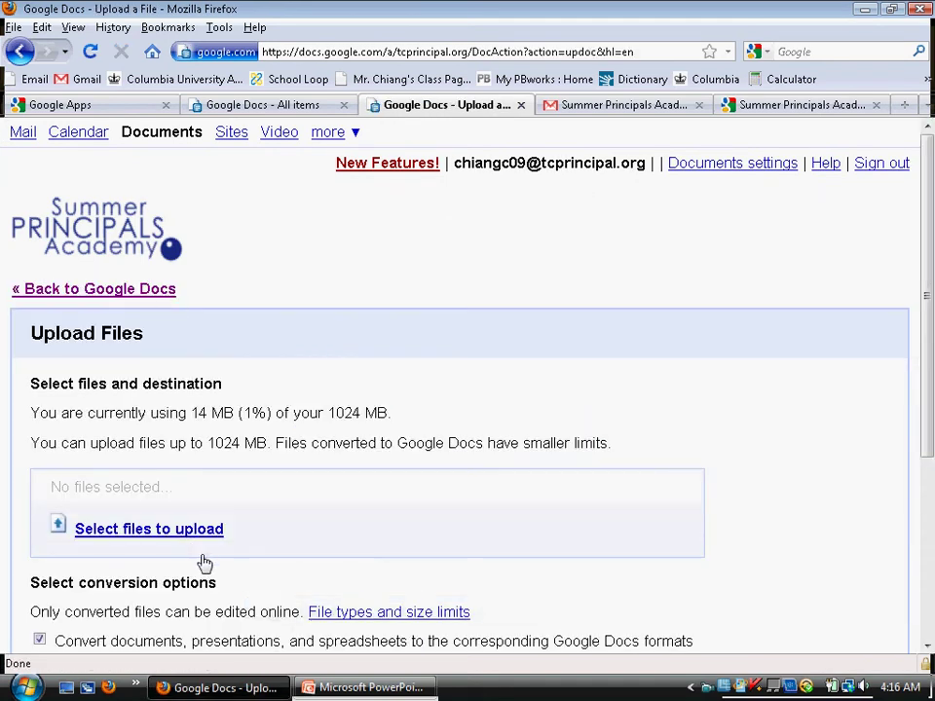
scroll(210, 555, "down", 5)
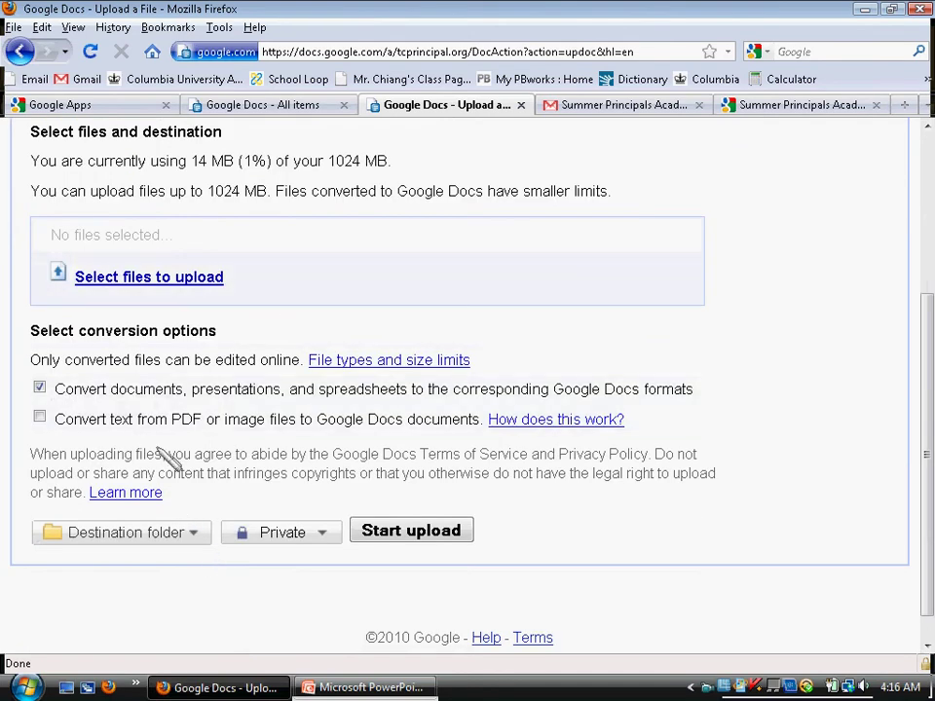
key("ctrl+plus")
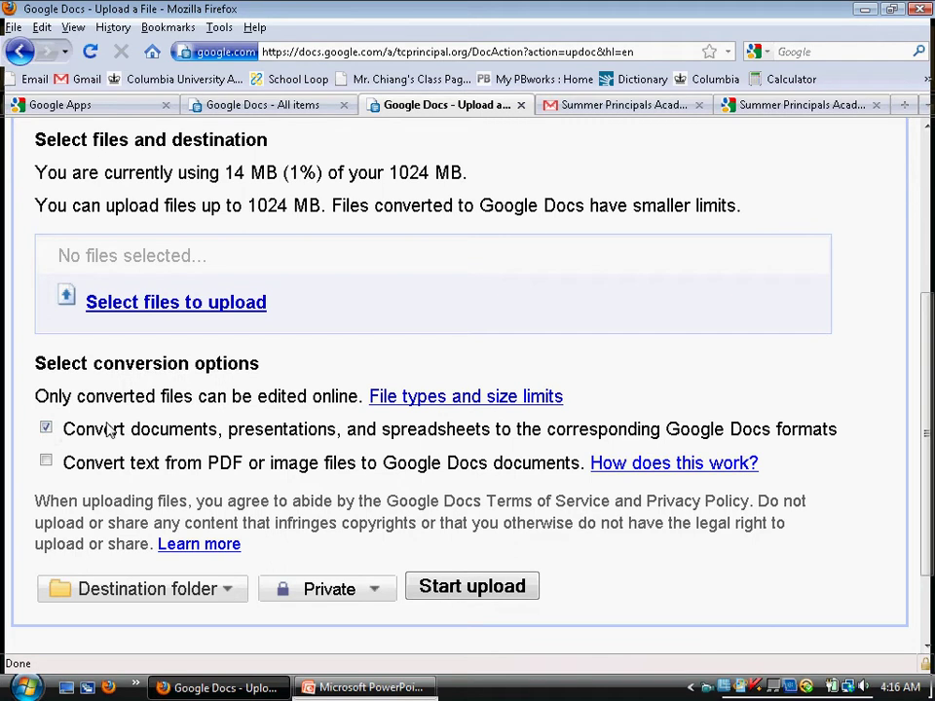
- Review the document and PDF conversion, Private access and Destination folder options for uploads
left_click_drag(114, 430, 440, 441)
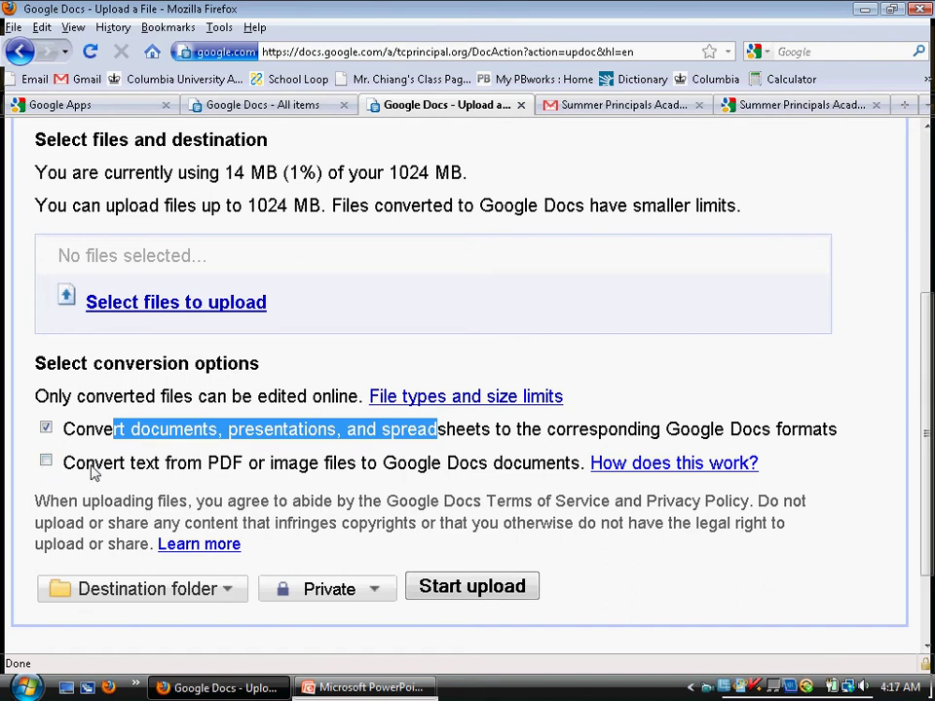
left_click_drag(246, 466, 347, 466)
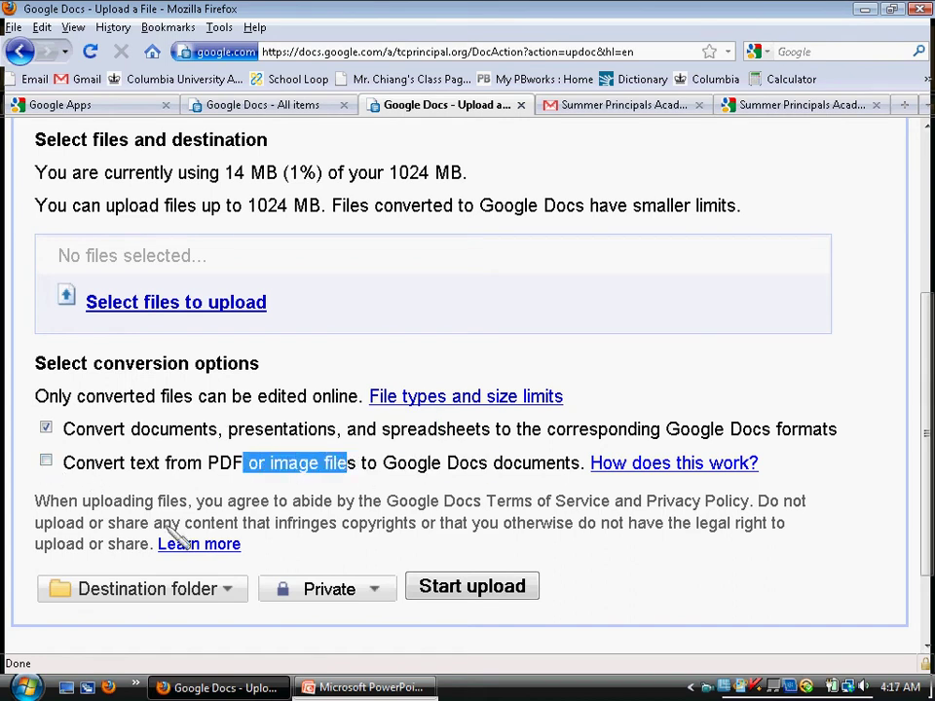
left_click(379, 592)
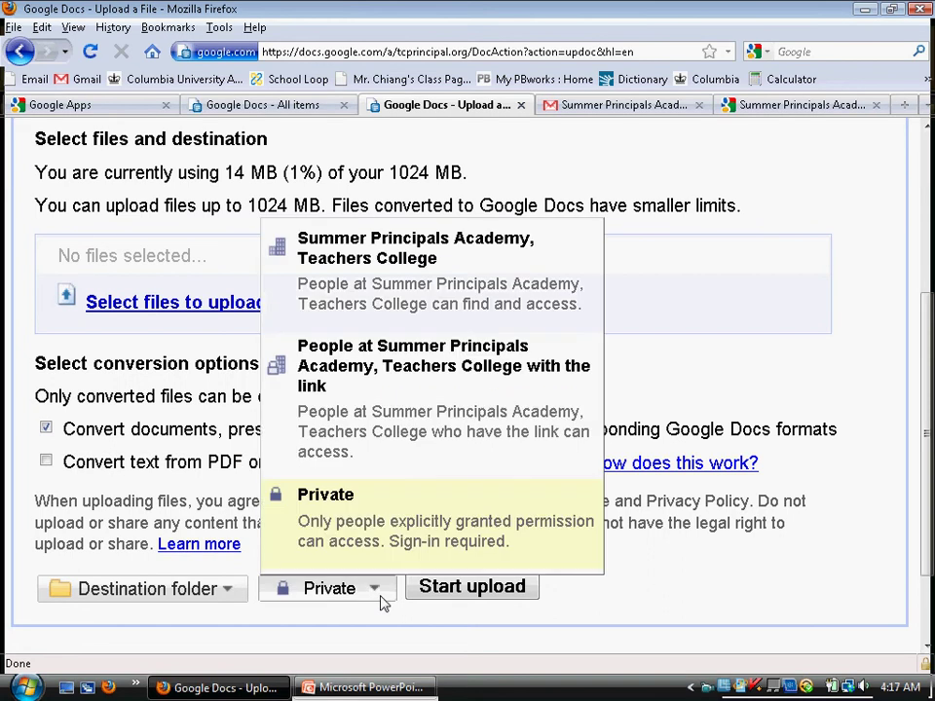
left_click(201, 596)
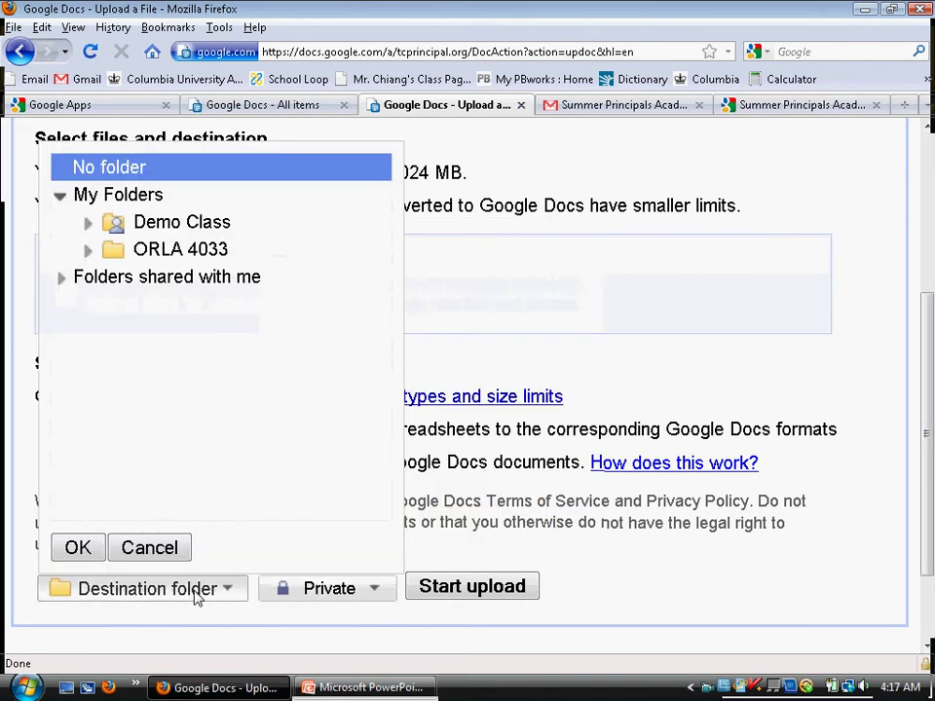
left_click(194, 597)
scroll(55, 185, "up", 5)
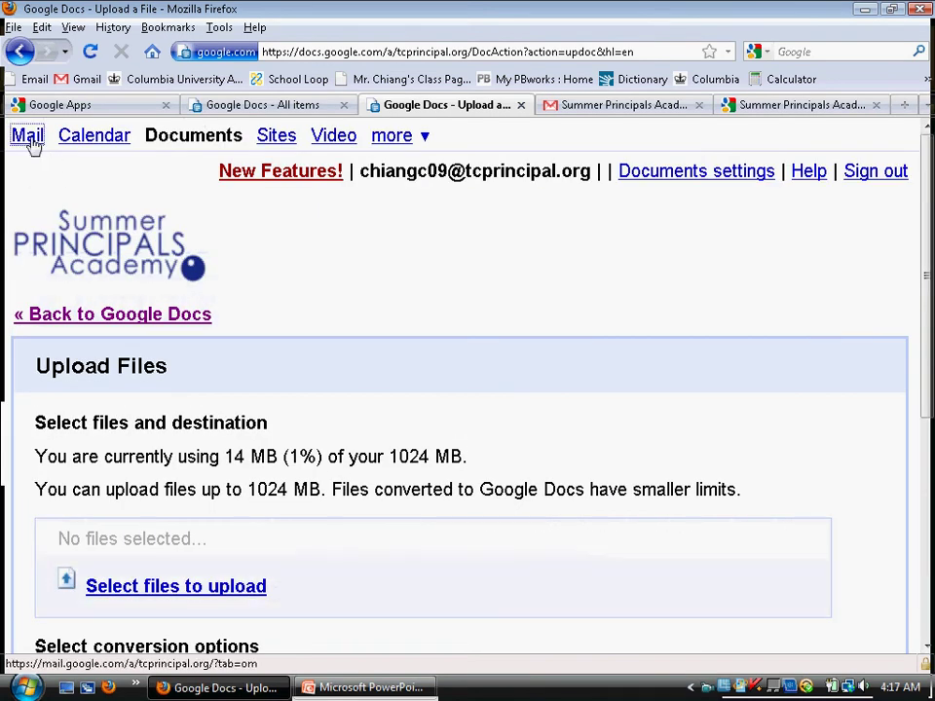
- Return to the Docs list of all items
left_click(28, 138)
left_click(192, 107)
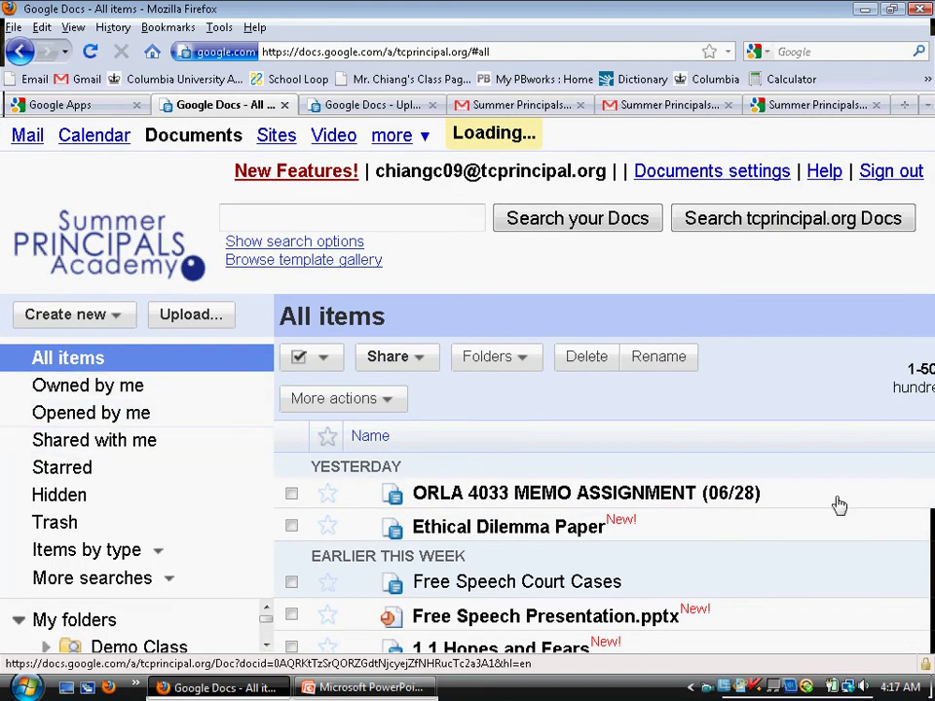
scroll(701, 559, "down", 5)
scroll(701, 559, "up", 3)
scroll(700, 559, "up", 2)
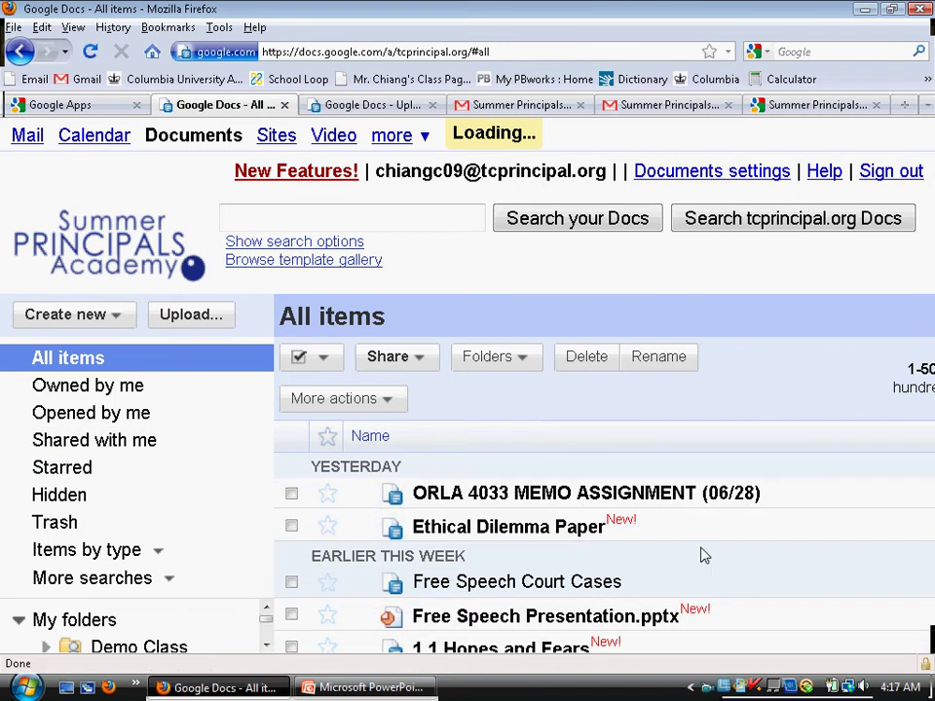
- Filter the list by Owned by me, Opened by me, then Shared with me
left_click(82, 387)
left_click(83, 421)
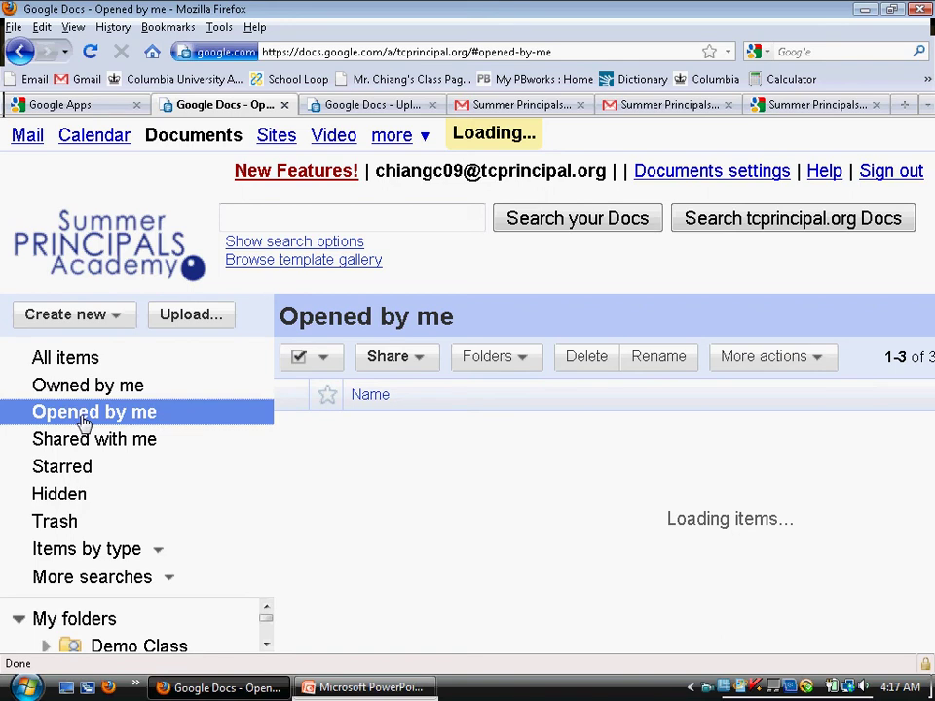
left_click(80, 440)
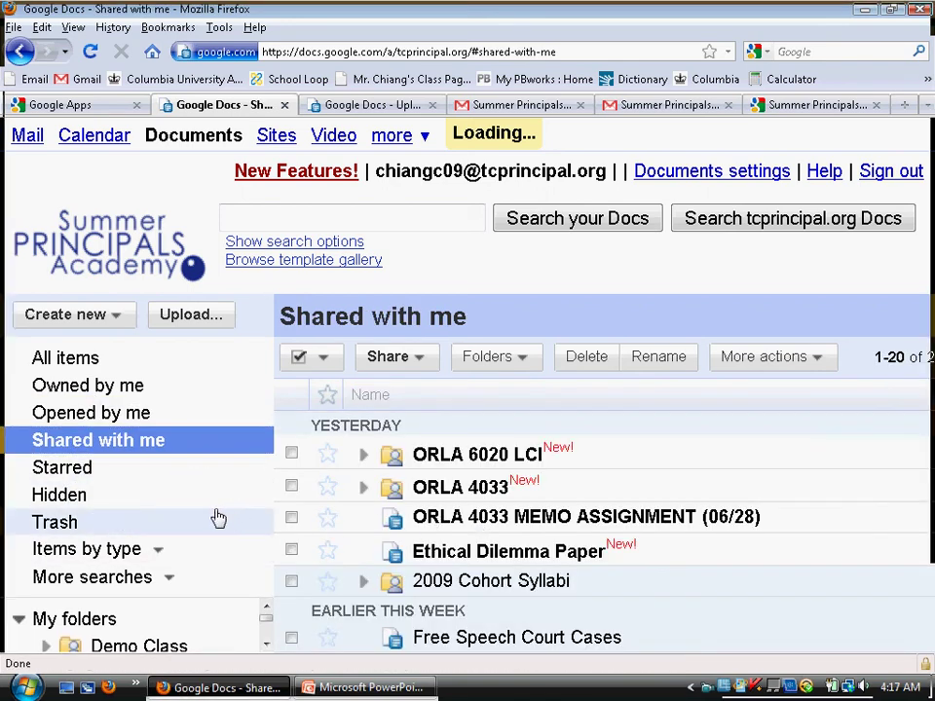
key("ctrl+minus")
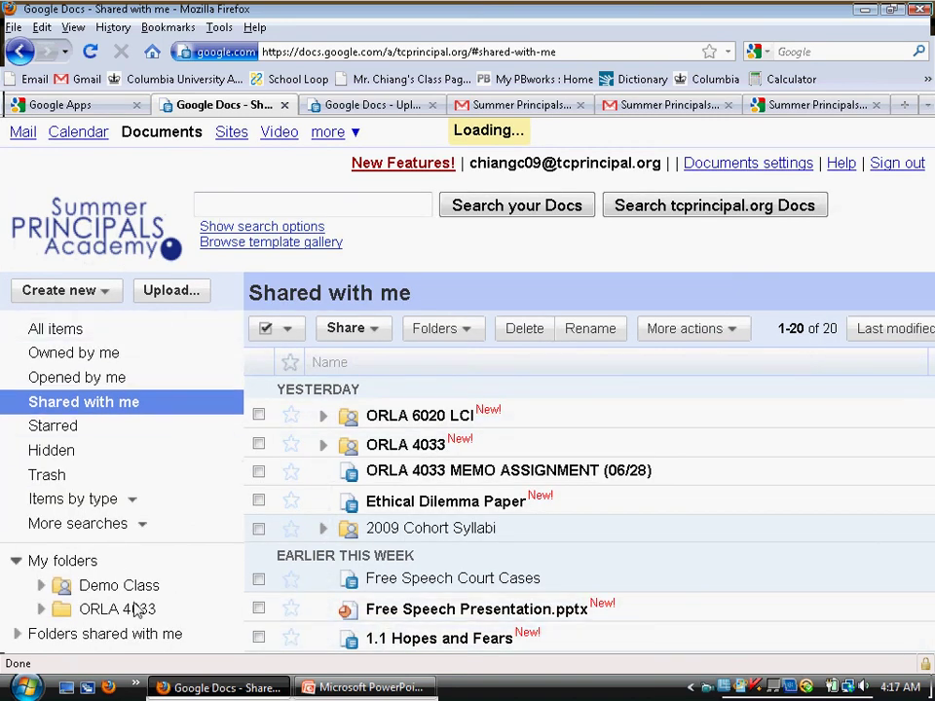
- Open Ethical Dilemma Paper in a new tab and come back to the shared list
left_click(103, 292)
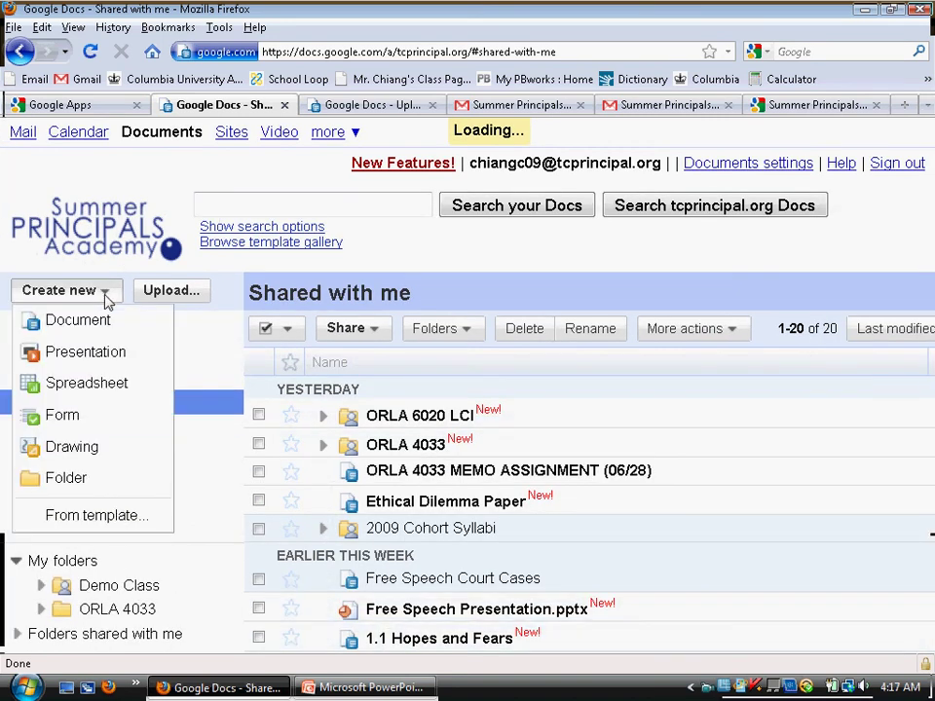
left_click(398, 505)
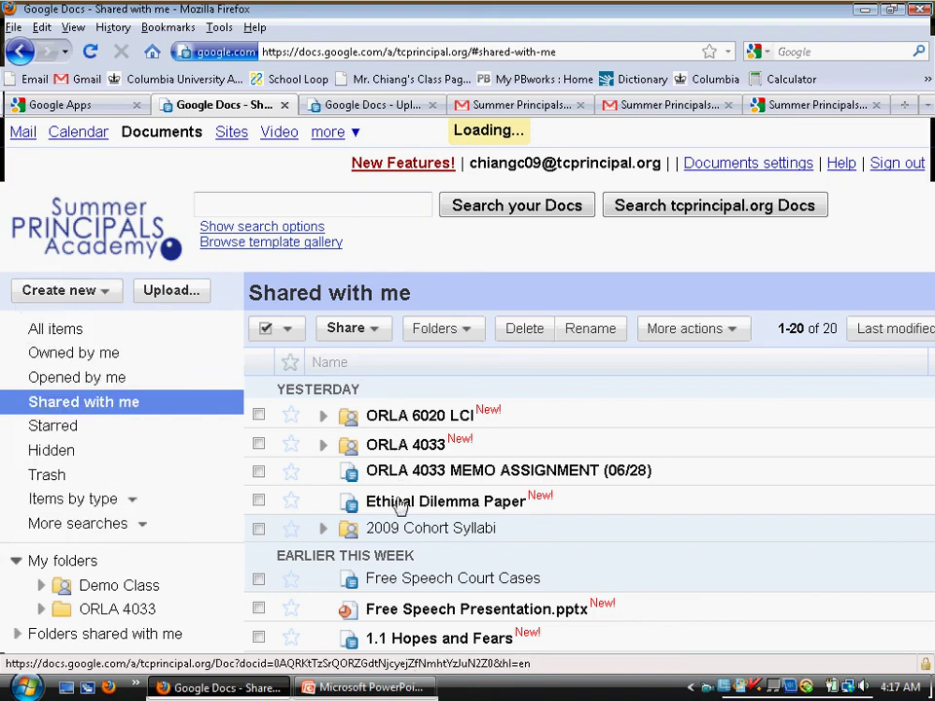
left_click(196, 104)
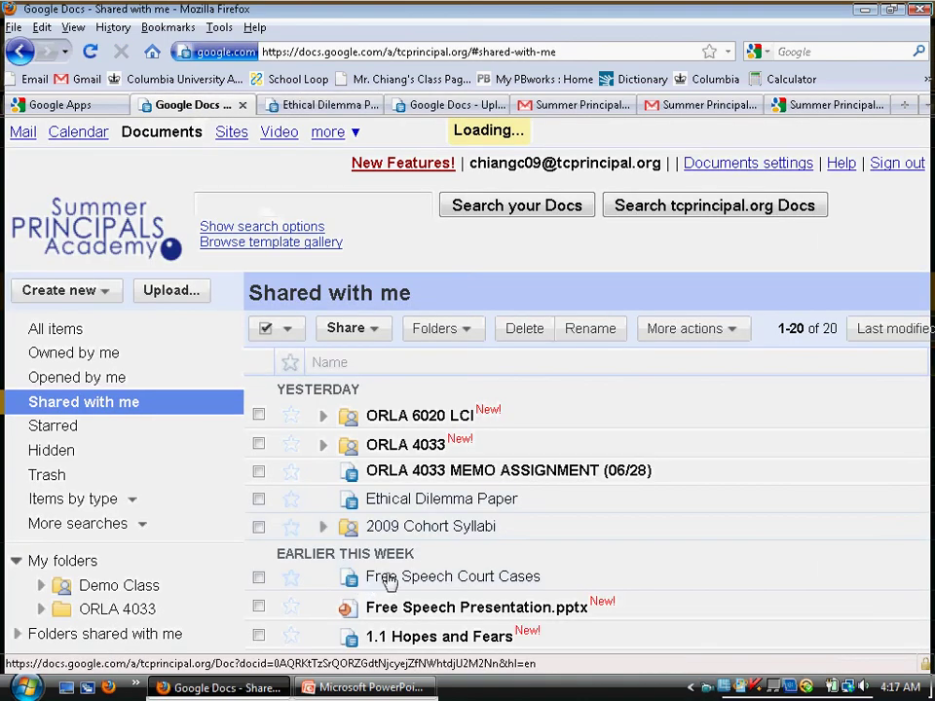
- Try moving Free Speech Court Cases into the ORLA 4033 folder
left_click_drag(373, 581, 134, 604)
right_click(341, 553)
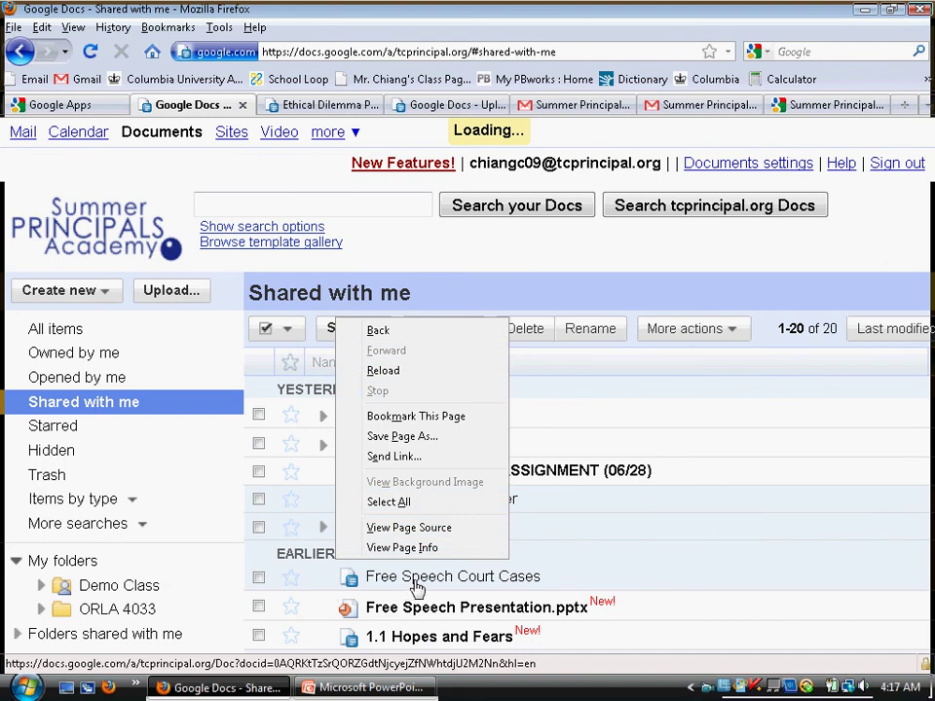
left_click(417, 591)
mouse_move(285, 593)
left_mouse_down()
mouse_move(146, 590)
mouse_move(371, 577)
mouse_move(121, 576)
mouse_move(285, 611)
left_mouse_up()
- Expand Folders shared with me and open the 4025-Resource-Unofficial folder
left_click(19, 636)
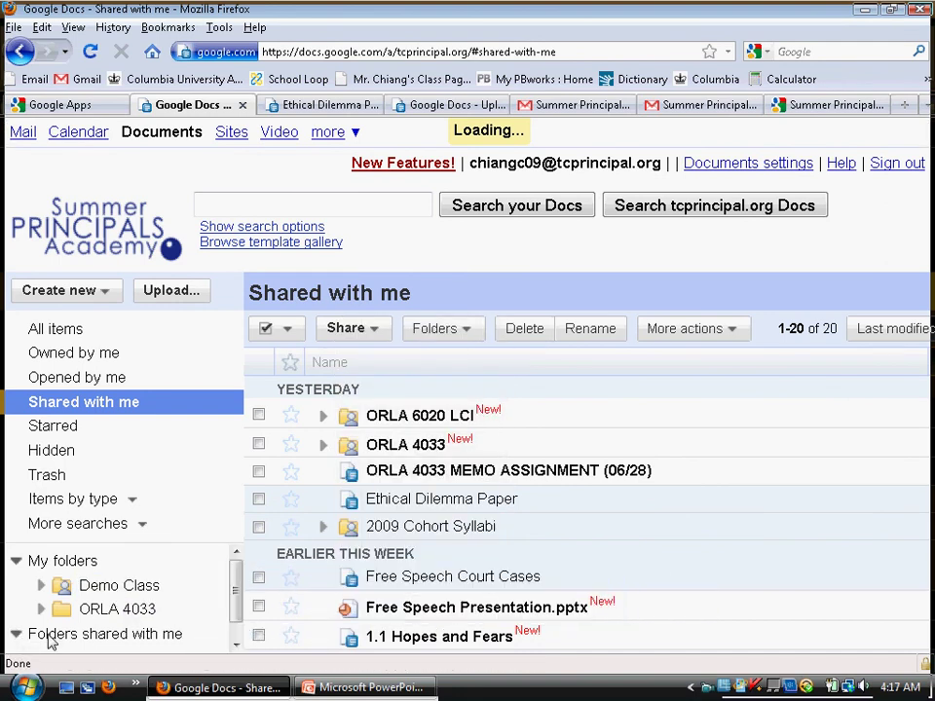
scroll(104, 623, "up", 2)
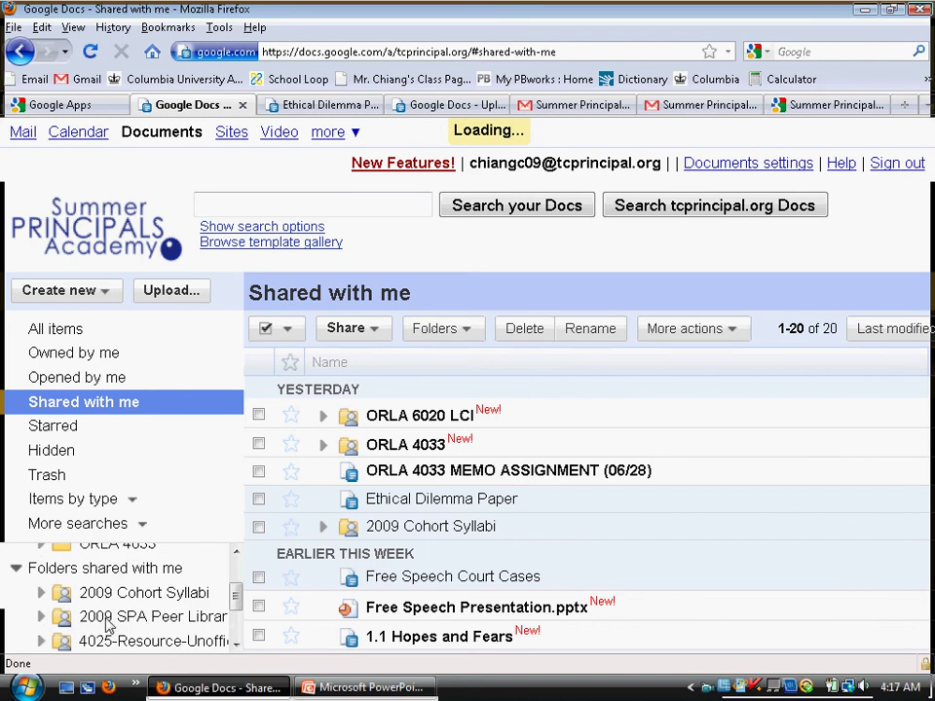
left_click(109, 620)
left_click(108, 638)
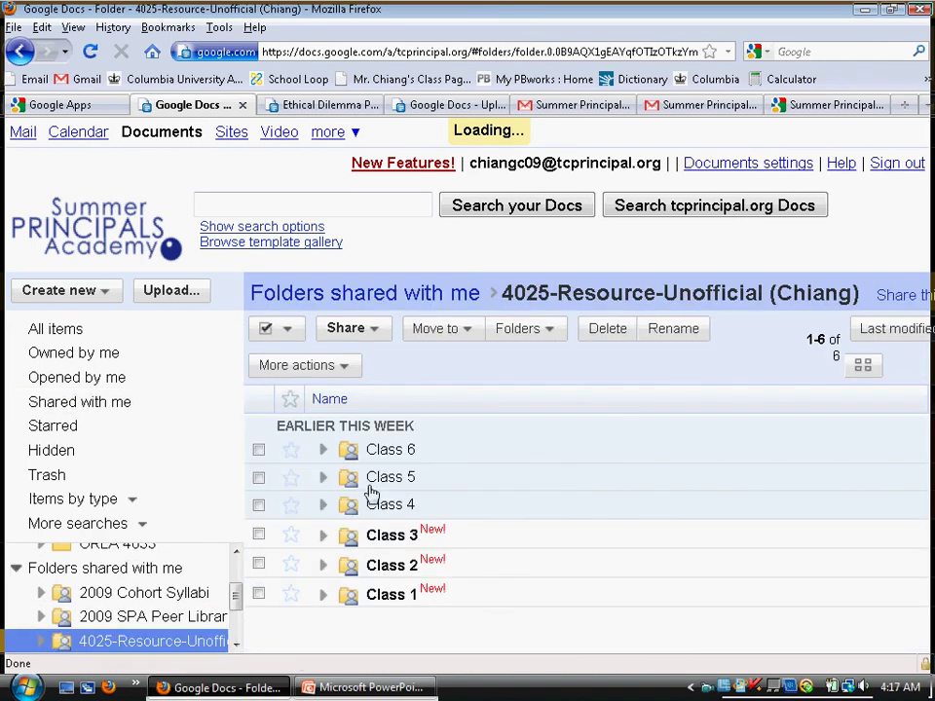
- Expand and collapse the Class 5 and Class 4 folders, then scroll the list
left_click(325, 480)
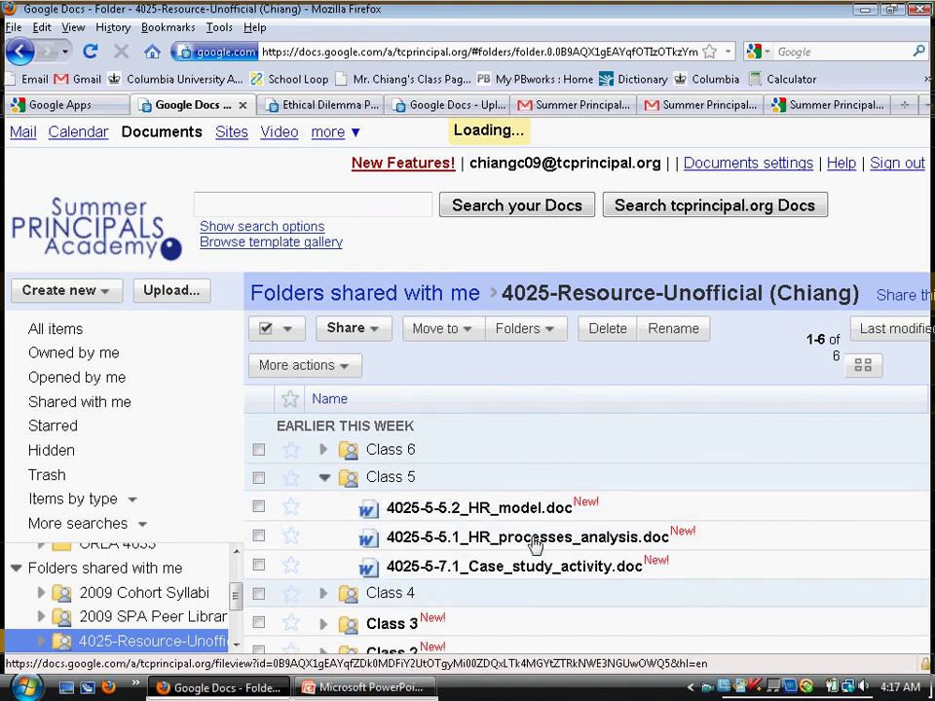
left_click(326, 483)
left_click(325, 506)
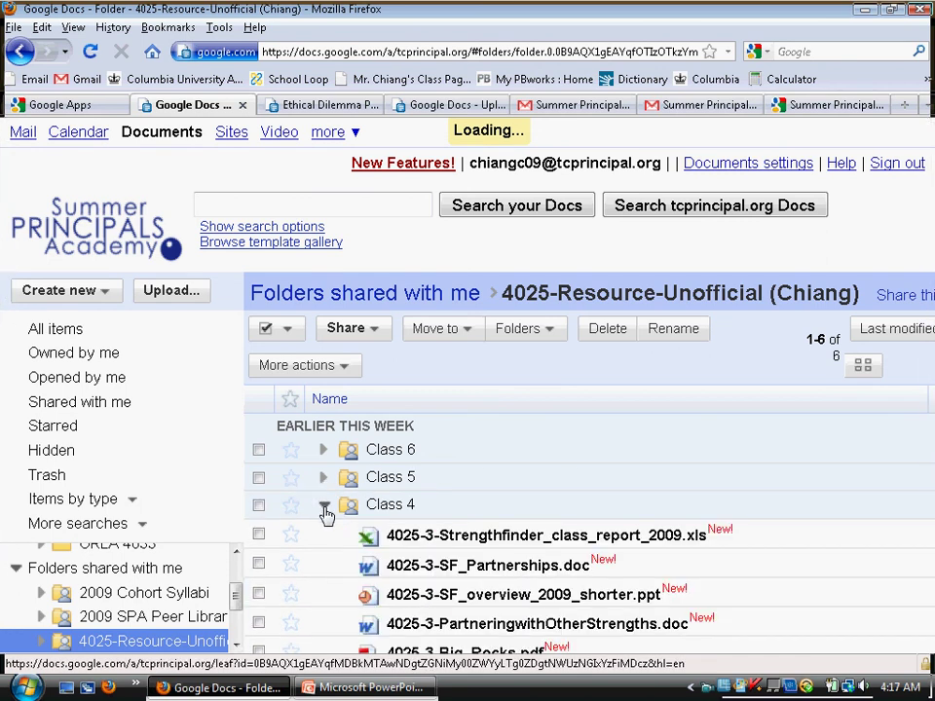
left_click(330, 506)
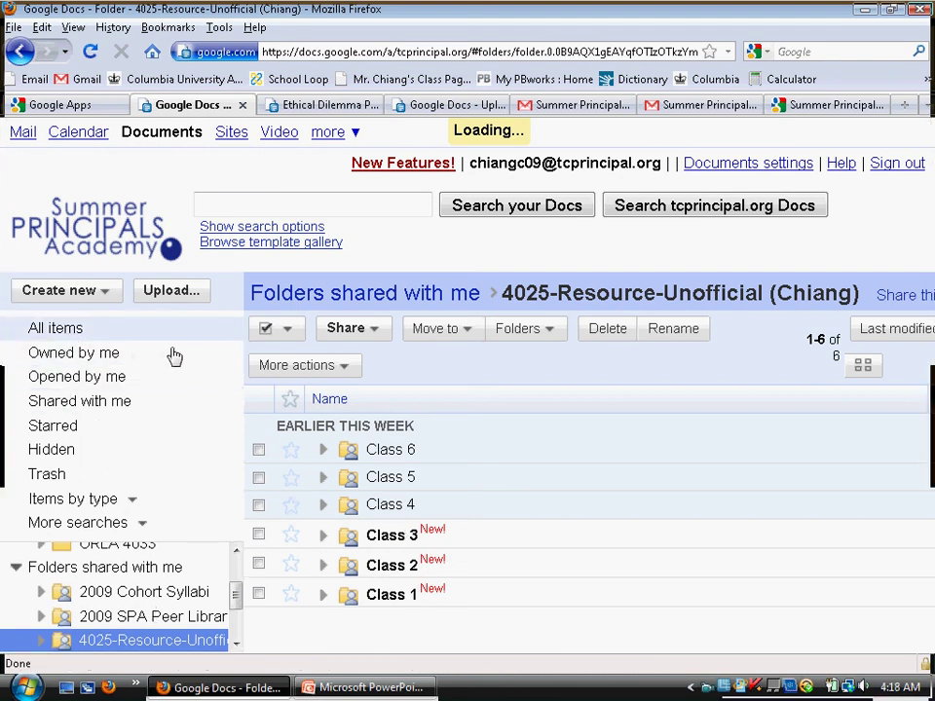
scroll(438, 574, "down", 2)
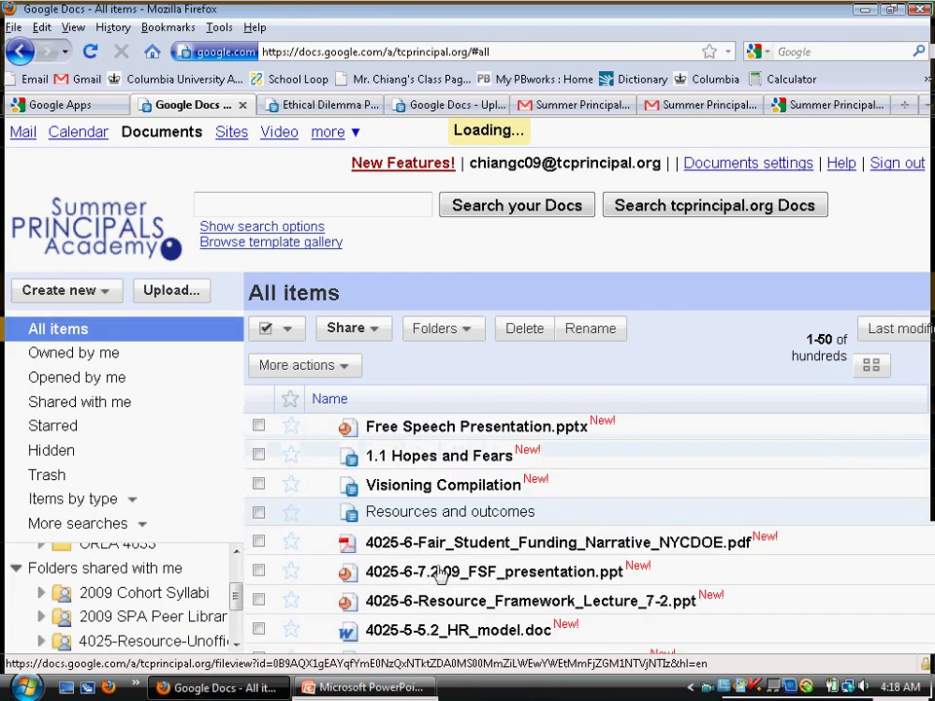
scroll(443, 570, "down", 5)
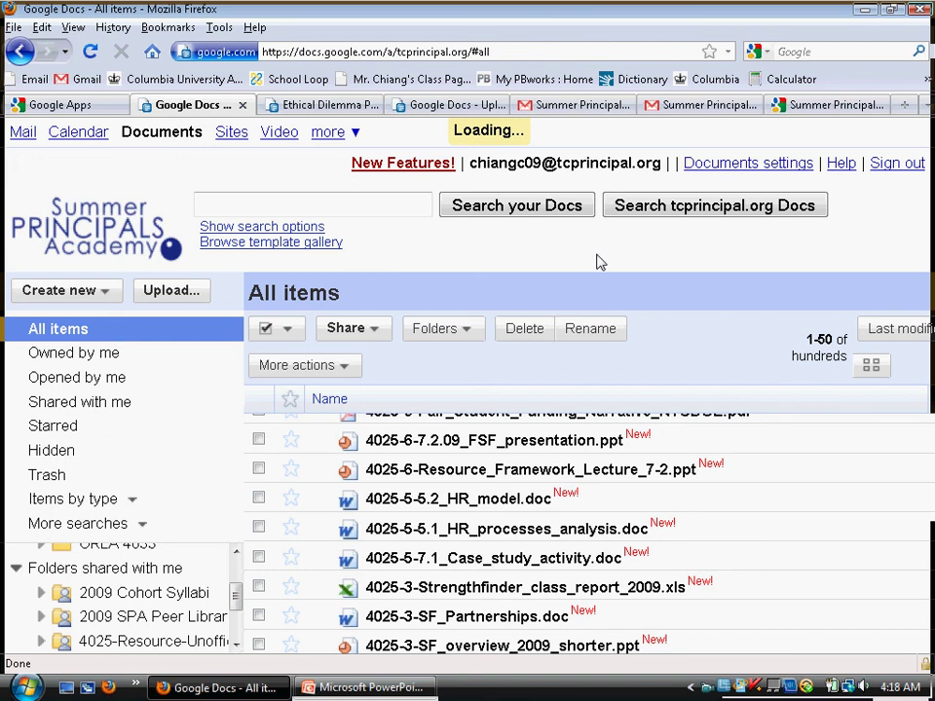
- From the dashboard open Sites' Demo Course site and visit its Class 1 and Class 2 pages
left_click(61, 104)
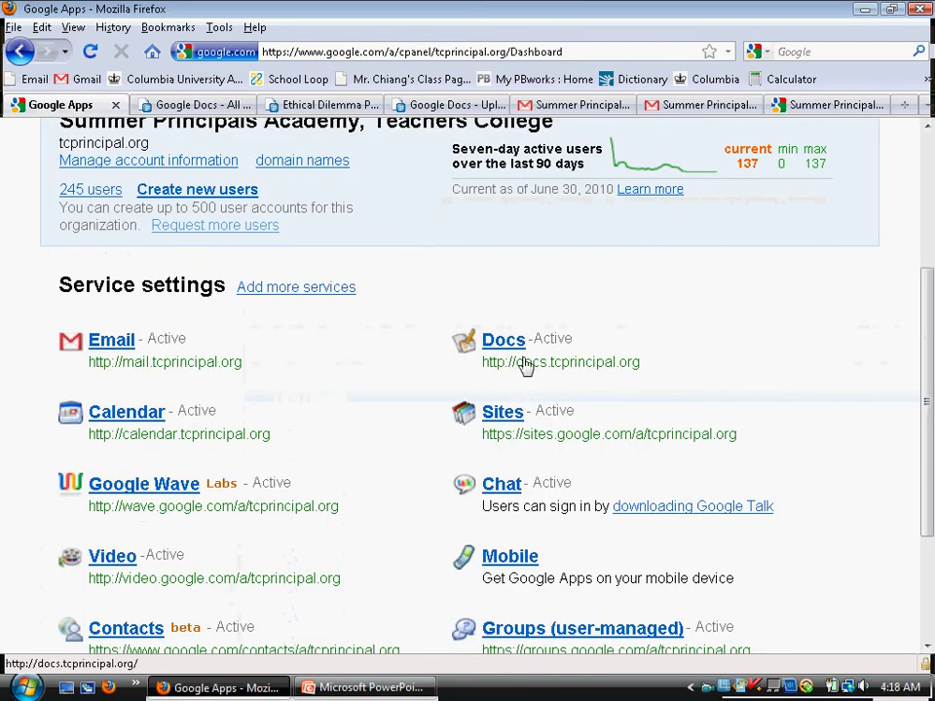
left_click(503, 440)
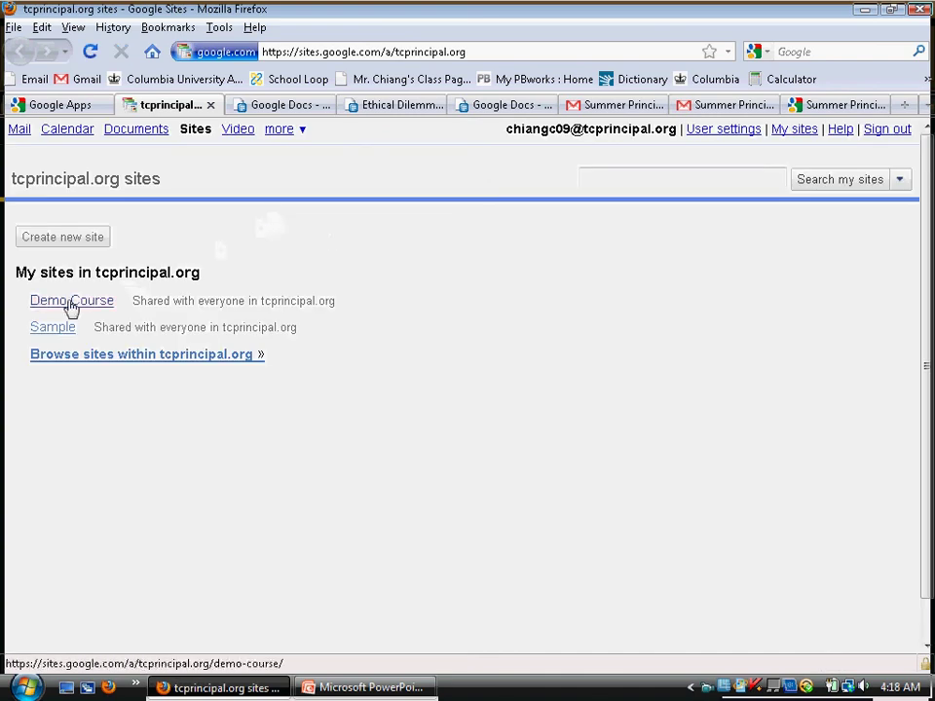
left_click(69, 308)
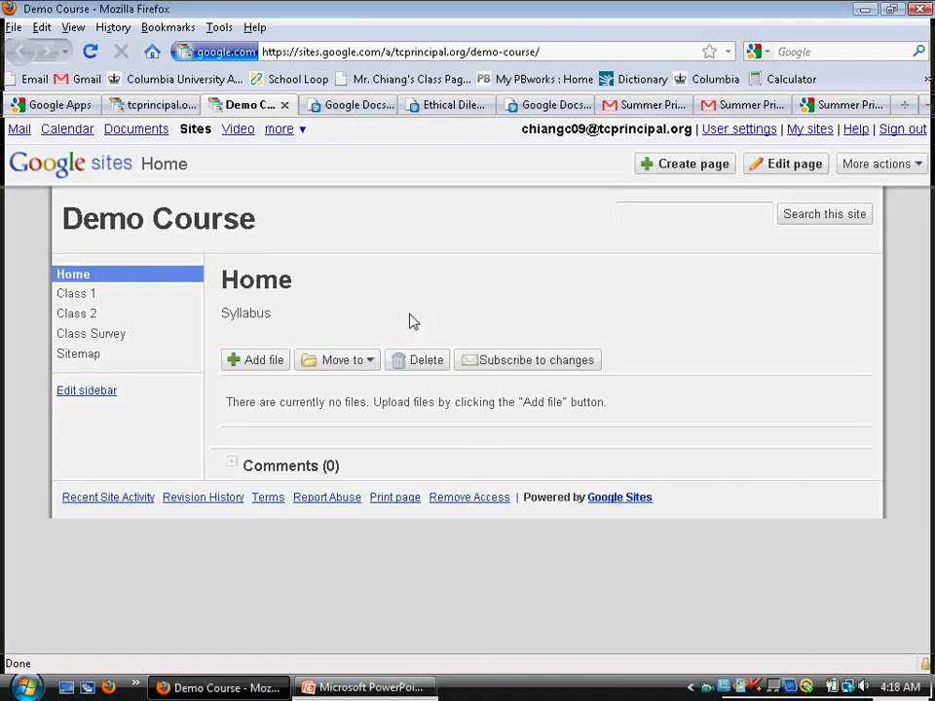
left_click(64, 297)
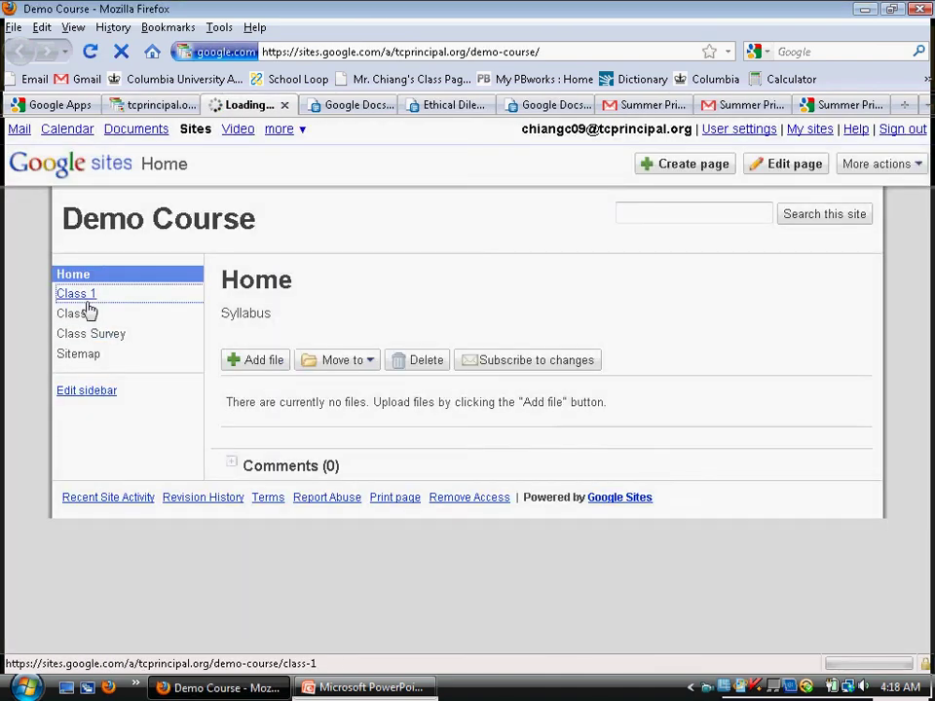
left_click(60, 315)
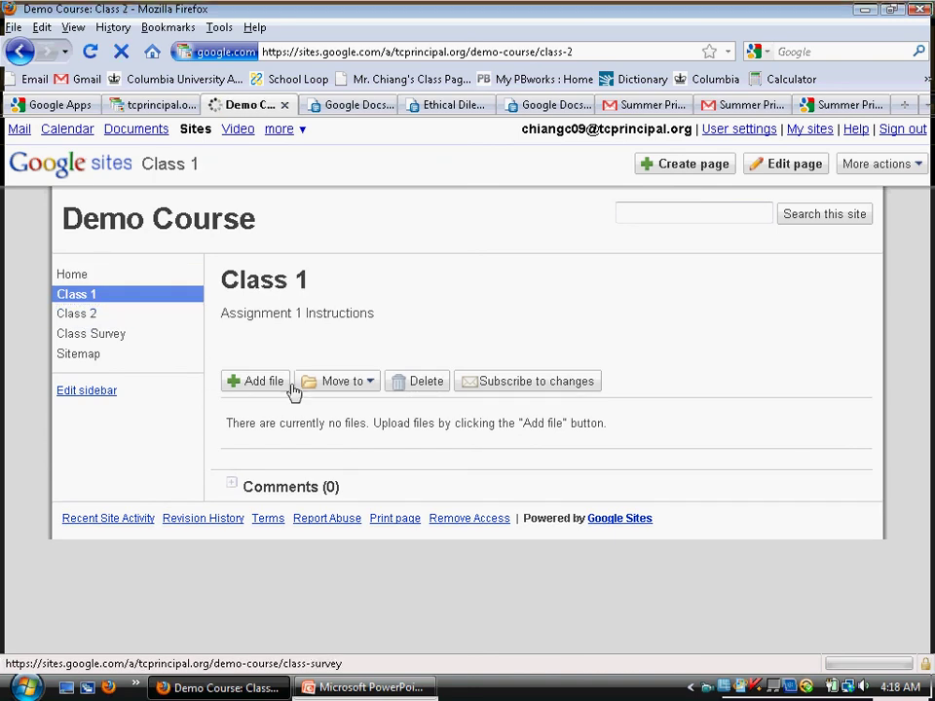